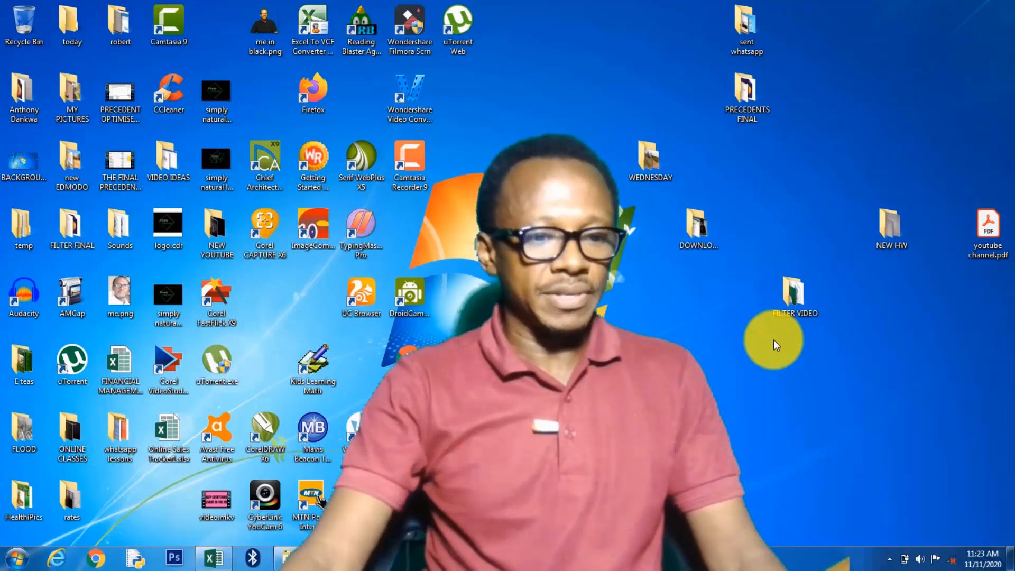
Switch to the open Excel workbook and review the Employee Info sheet's column headings from Name through Manager.
{"action": "left_click", "coordinate": [214, 557]}
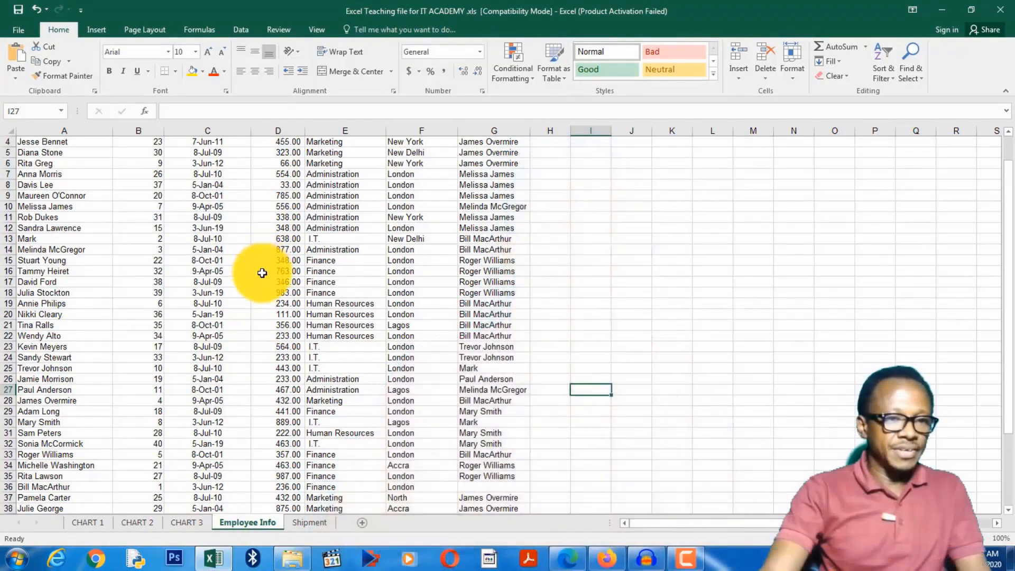
{"action": "scroll", "coordinate": [262, 296], "scroll_direction": "down", "scroll_amount": 10}
{"action": "scroll", "coordinate": [260, 283], "scroll_direction": "up", "scroll_amount": 11}
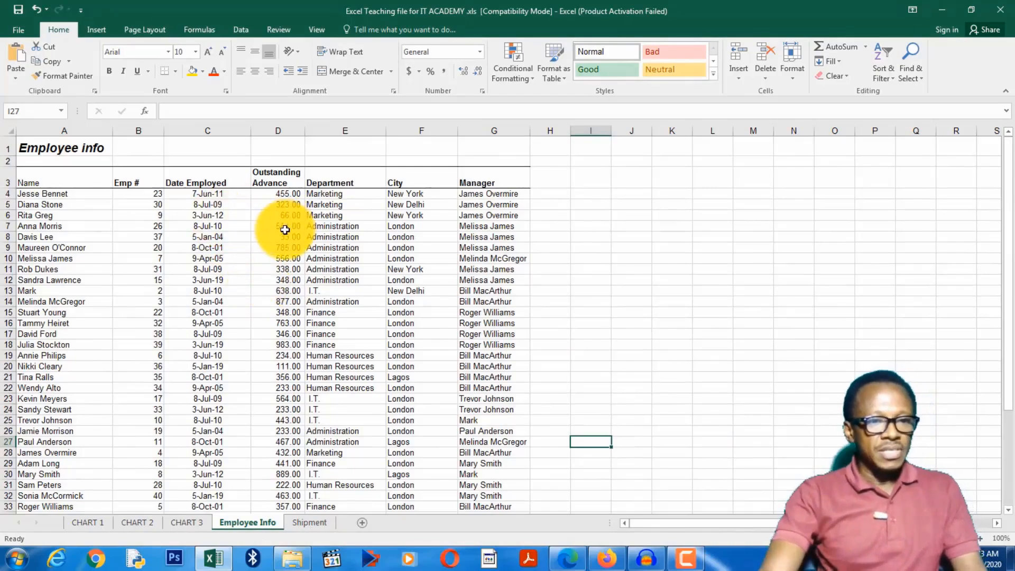
{"action": "left_click", "coordinate": [343, 237]}
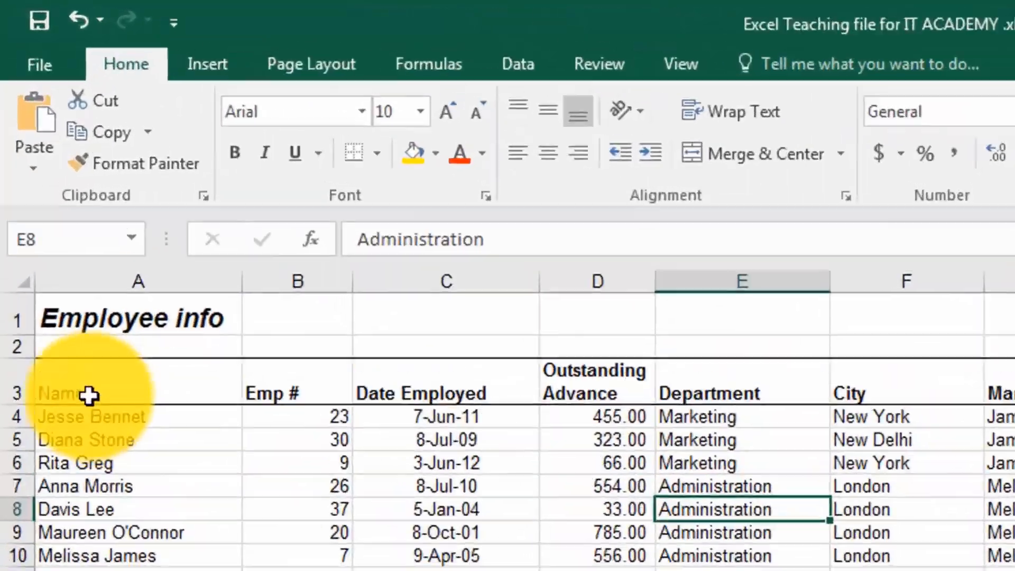
{"action": "left_click", "coordinate": [42, 188]}
{"action": "left_click", "coordinate": [145, 188]}
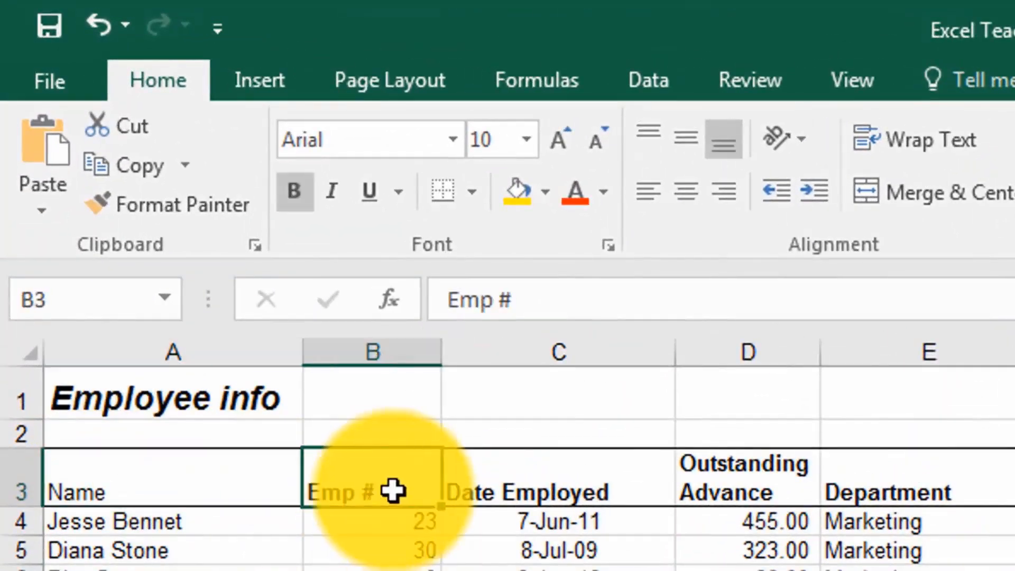
{"action": "left_click", "coordinate": [566, 490]}
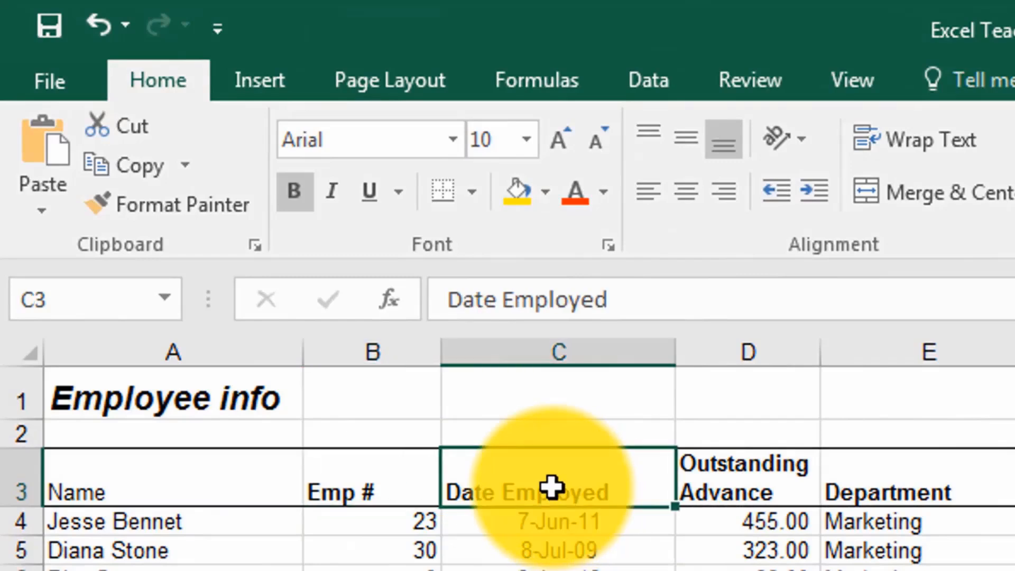
{"action": "left_click", "coordinate": [757, 470]}
{"action": "left_click", "coordinate": [874, 470]}
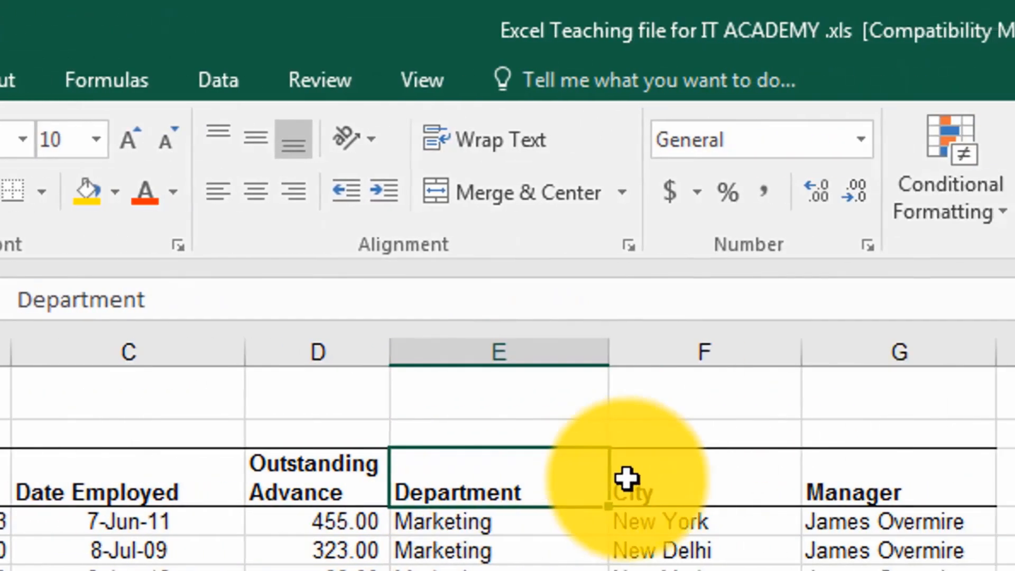
{"action": "left_click", "coordinate": [626, 479]}
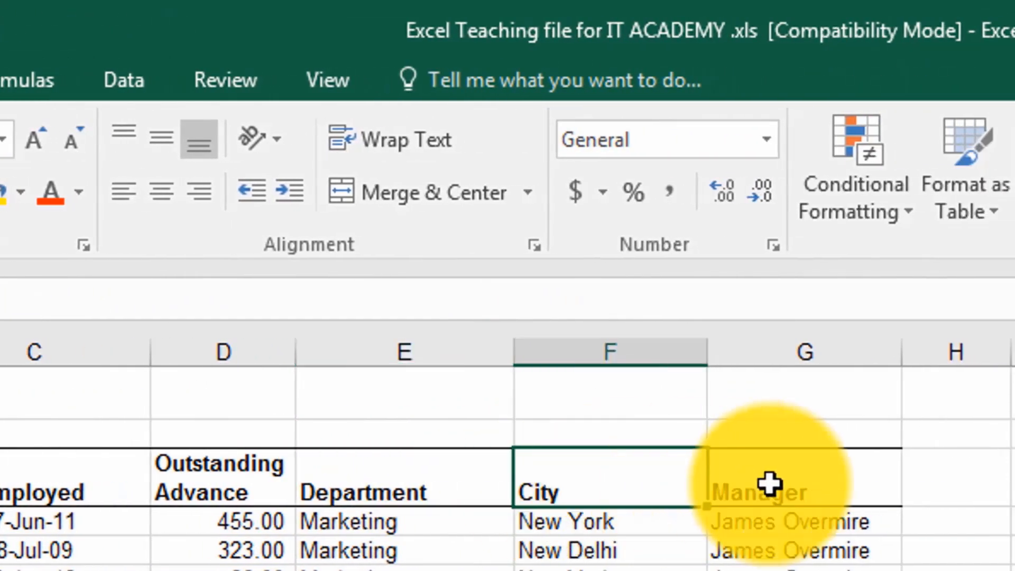
{"action": "left_click", "coordinate": [864, 483]}
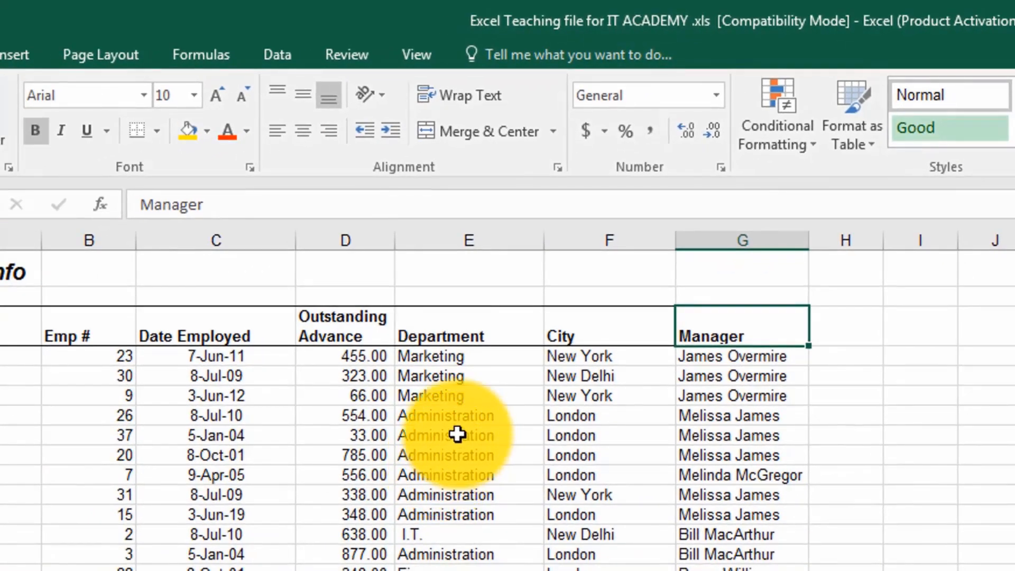
Turn on filtering for the employee table, using a cell among the Administration entries of the Department column.
{"action": "left_click", "coordinate": [464, 417]}
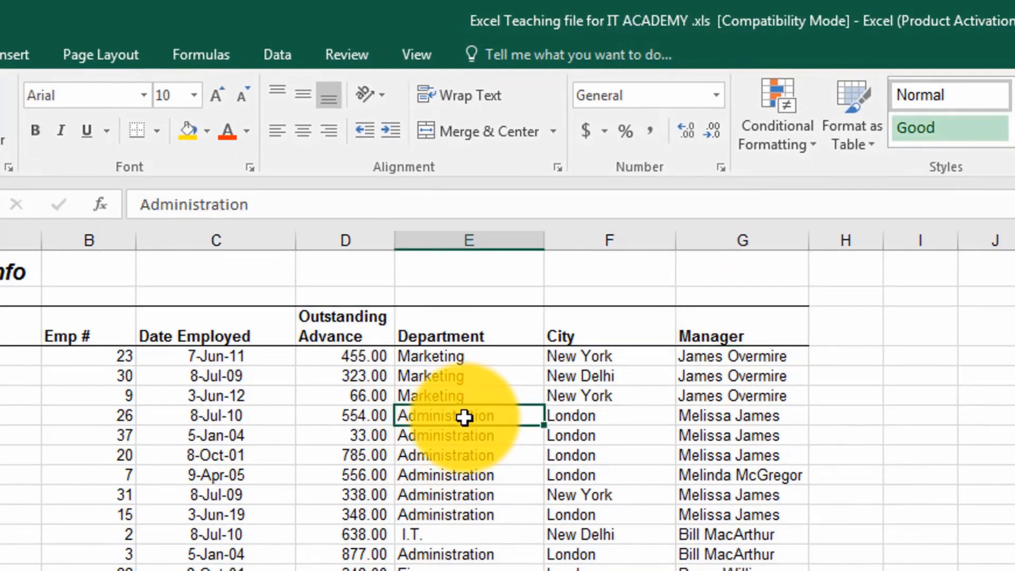
{"action": "left_click_drag", "start_coordinate": [452, 416], "coordinate": [444, 523]}
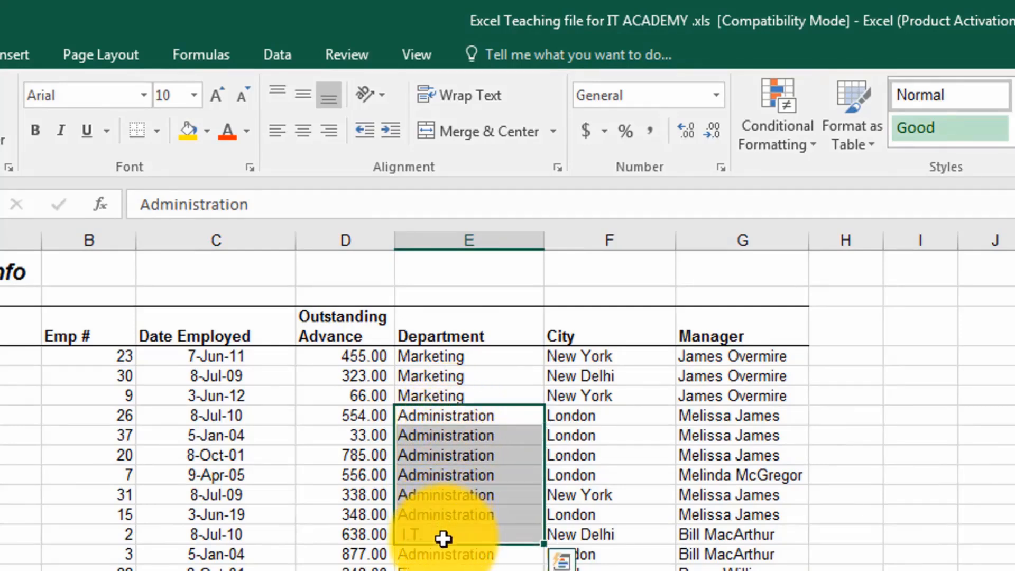
{"action": "left_click", "coordinate": [454, 548]}
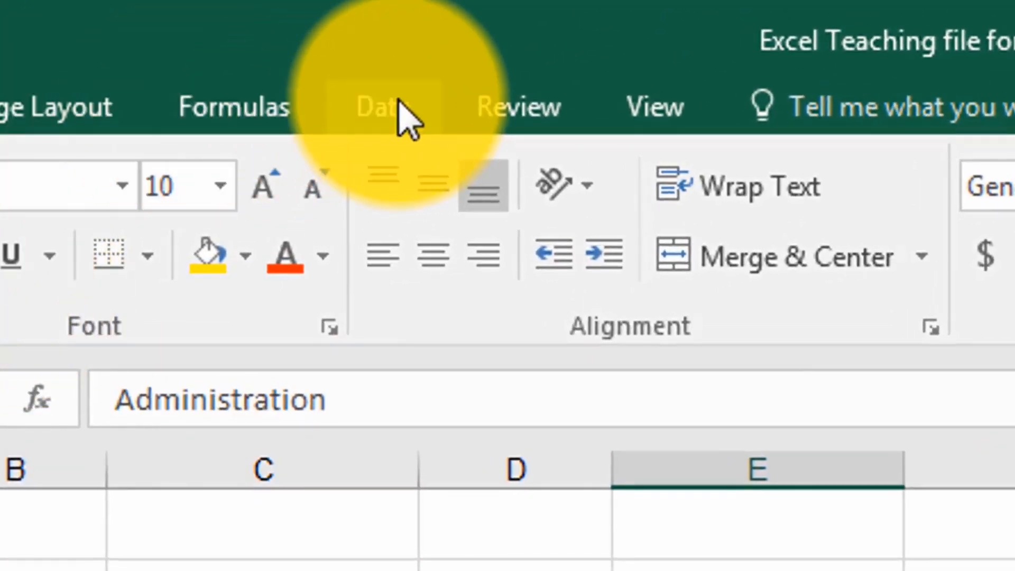
{"action": "left_click", "coordinate": [396, 103]}
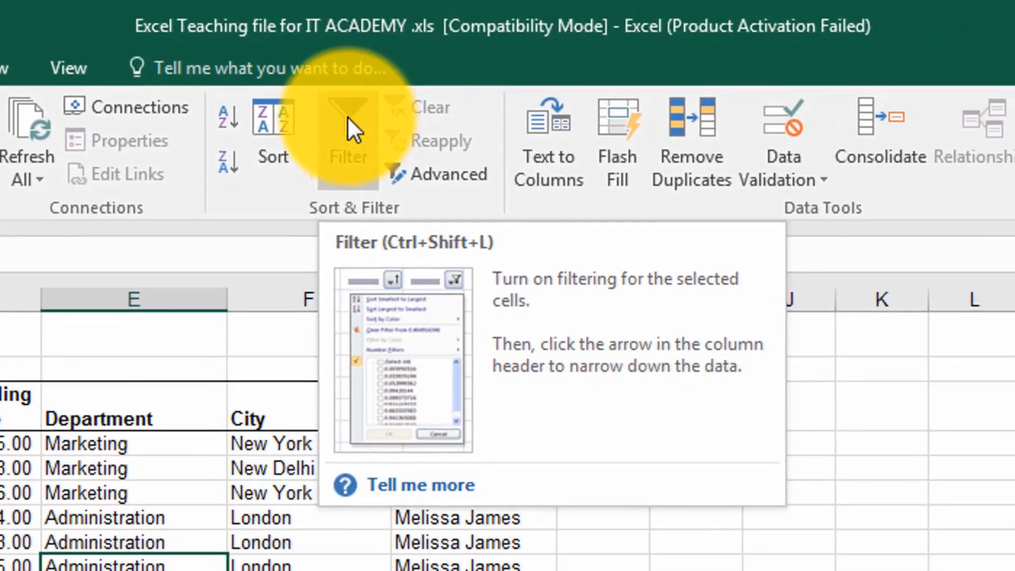
{"action": "left_click", "coordinate": [347, 116]}
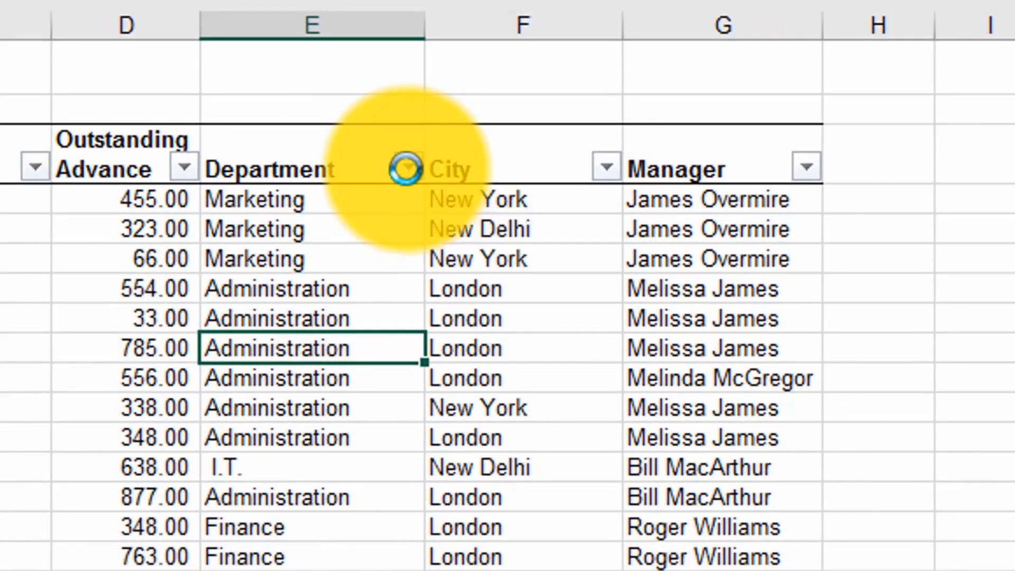
Filter the Department column to Administration only and set the second listed employee's Outstanding Advance to 50.
{"action": "left_click", "coordinate": [406, 168]}
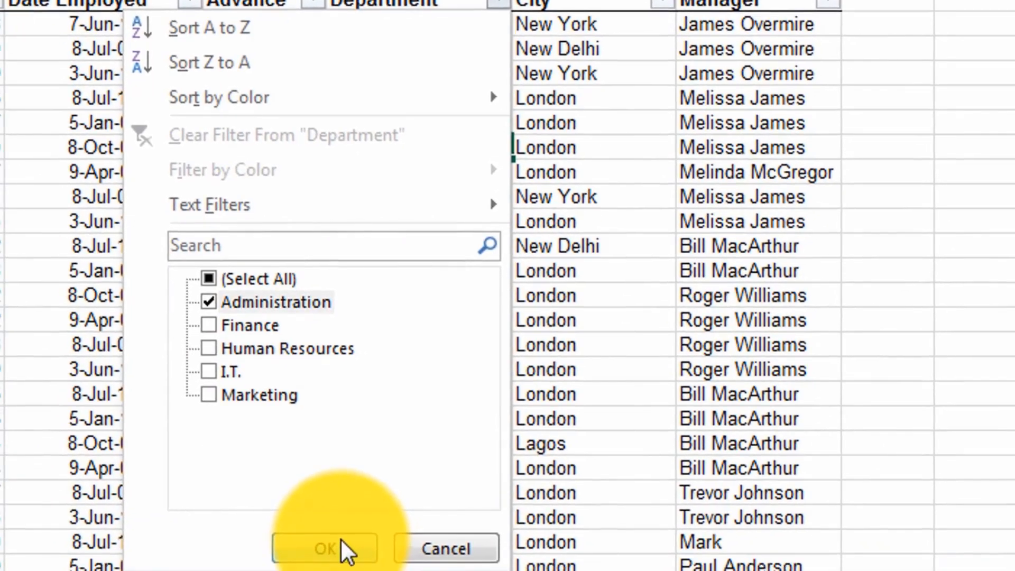
{"action": "left_click", "coordinate": [343, 549]}
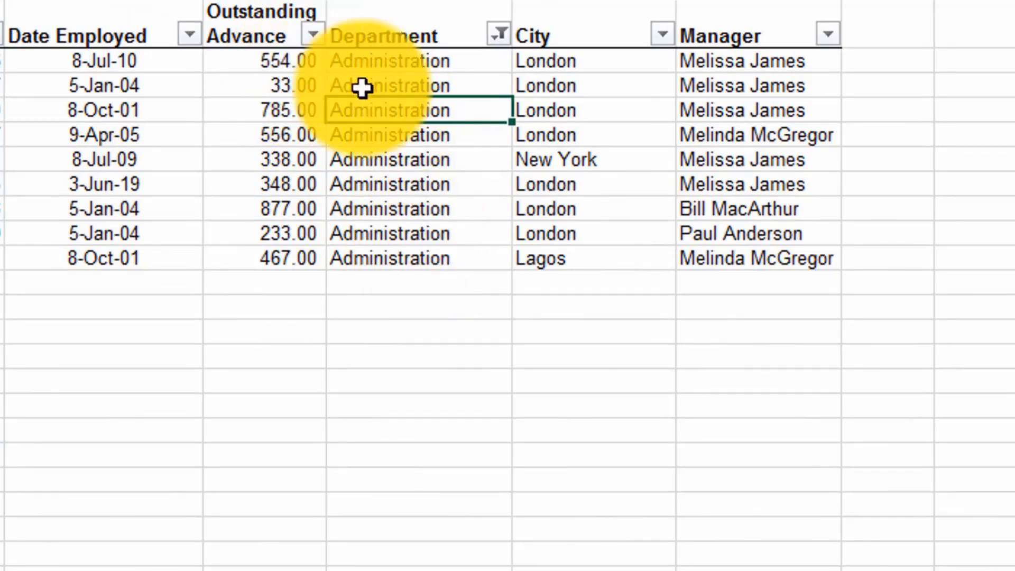
{"action": "left_click", "coordinate": [49, 140]}
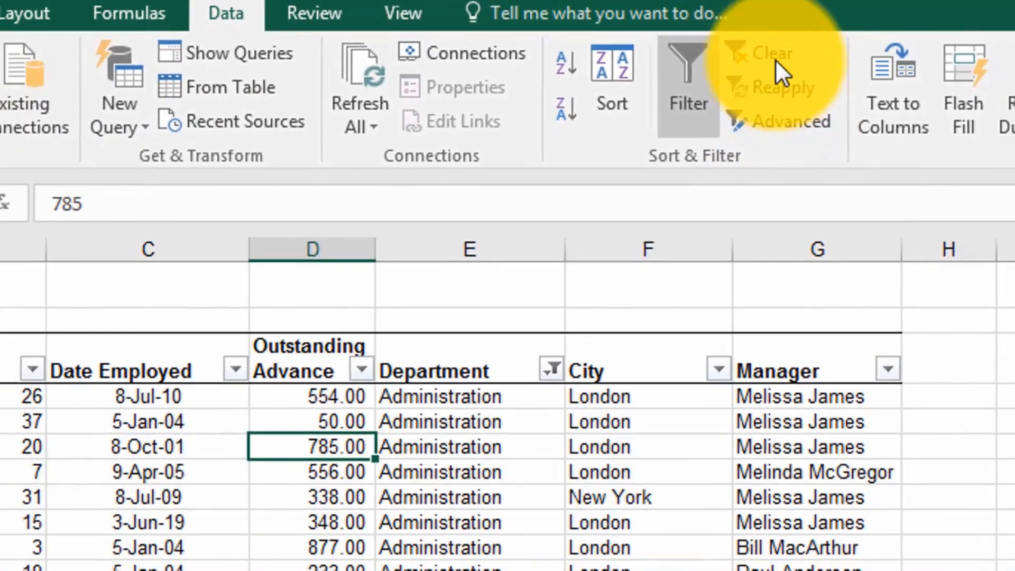
Clear the Department filter and filter the City column to show only London.
{"action": "left_click", "coordinate": [748, 86]}
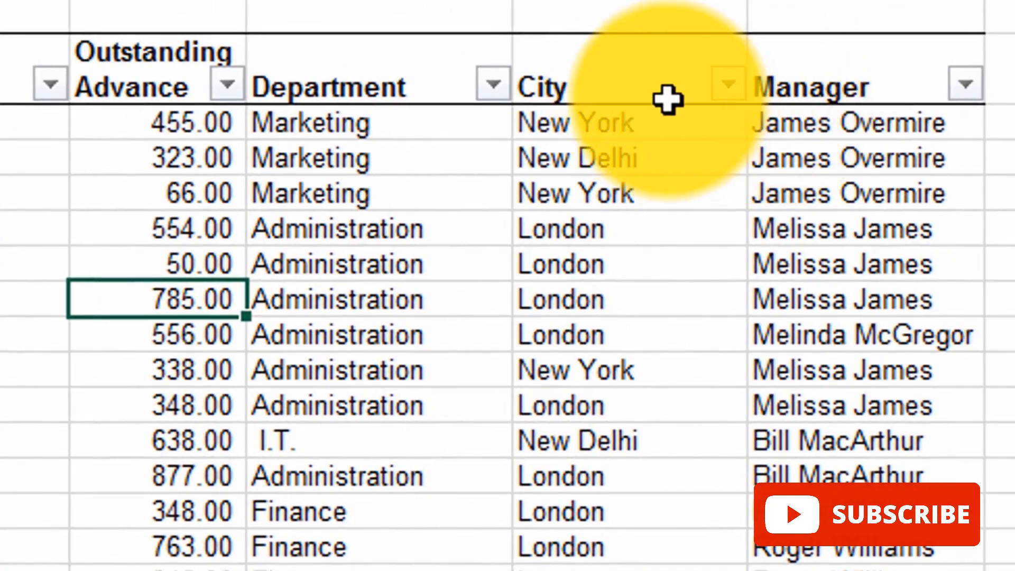
{"action": "left_click", "coordinate": [730, 87]}
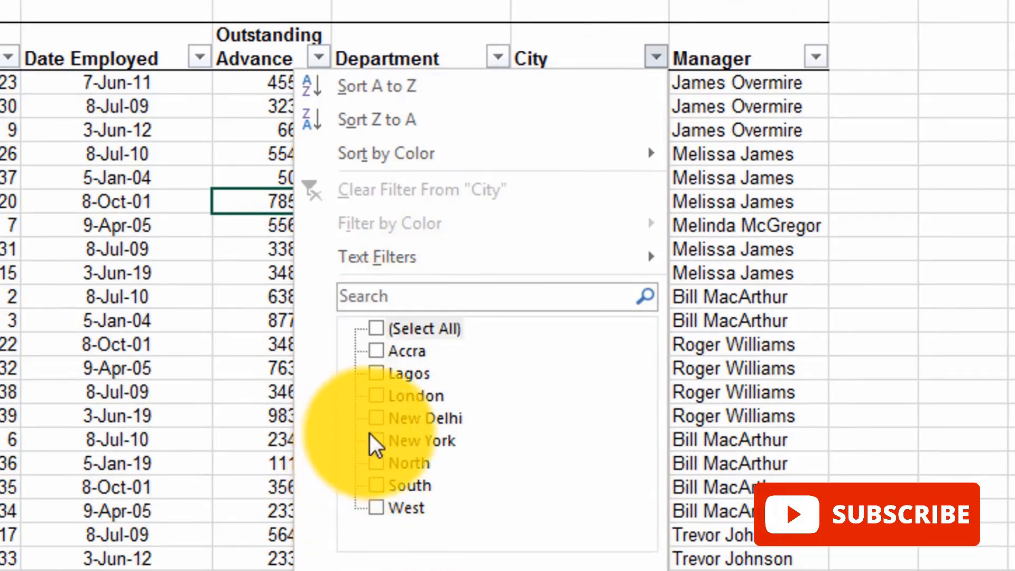
{"action": "left_click", "coordinate": [377, 396]}
{"action": "left_click", "coordinate": [460, 563]}
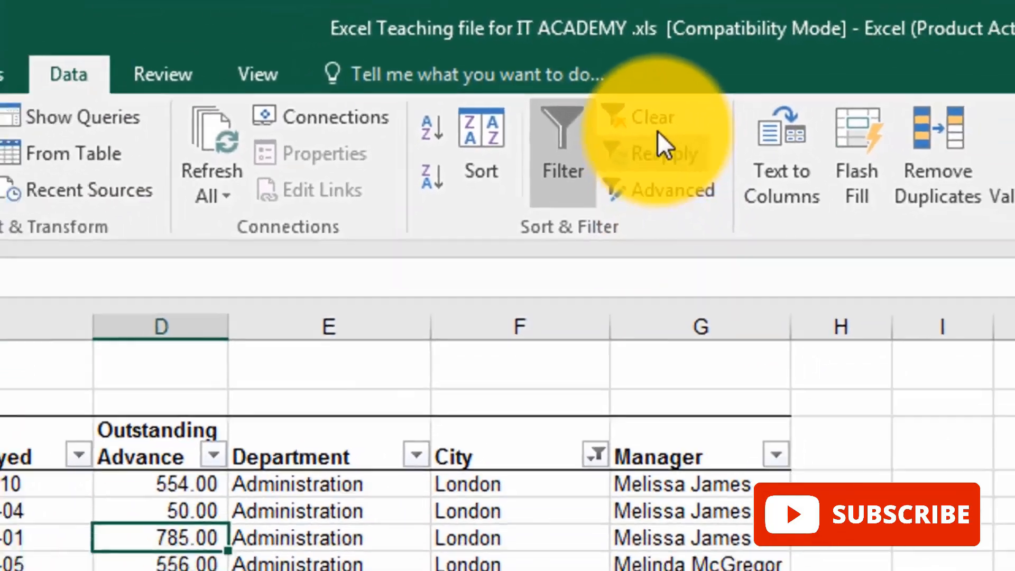
Clear the City filter and turn filtering off for the employee table.
{"action": "left_click", "coordinate": [652, 120]}
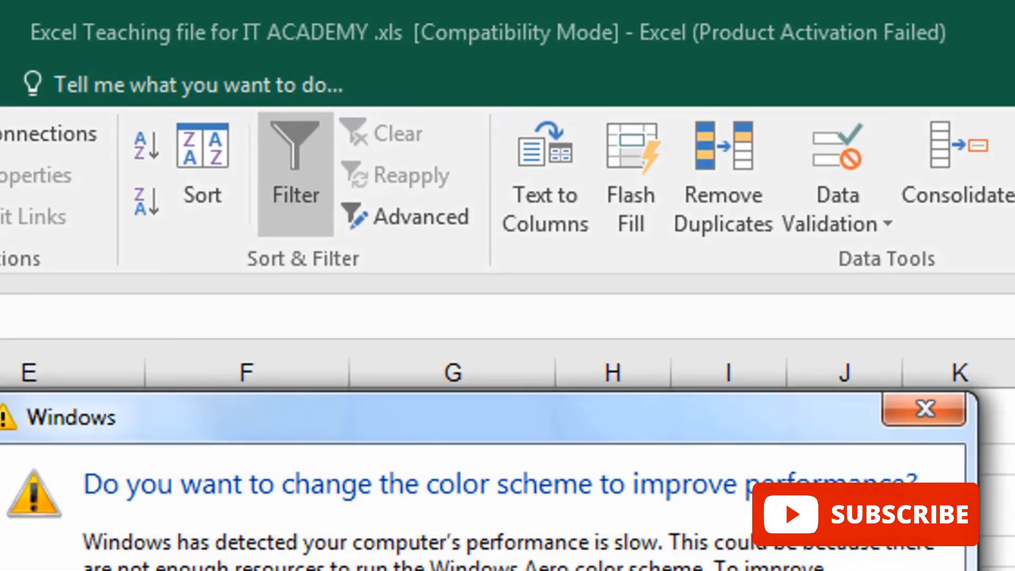
{"action": "key", "text": "Escape"}
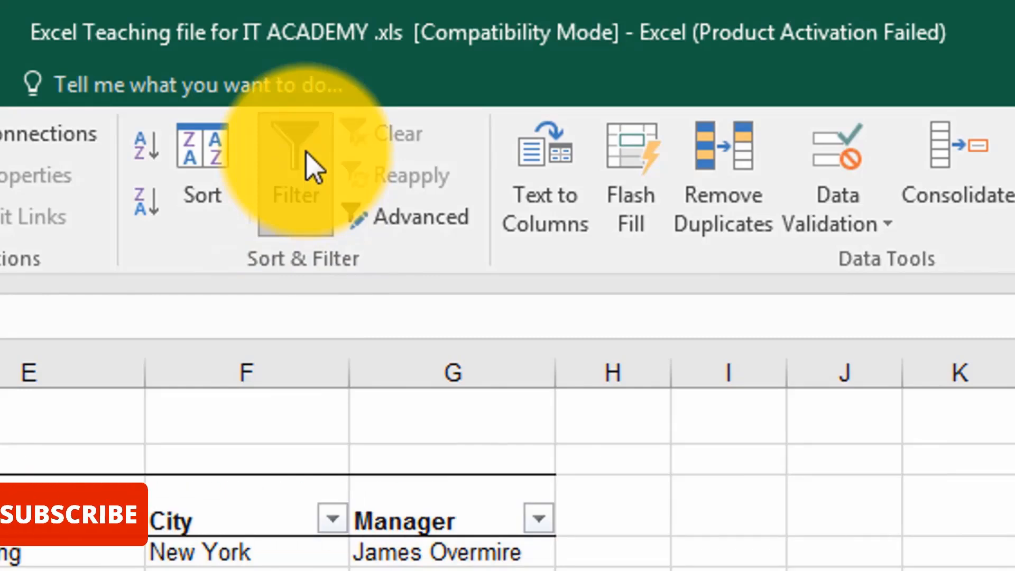
{"action": "left_click", "coordinate": [302, 158]}
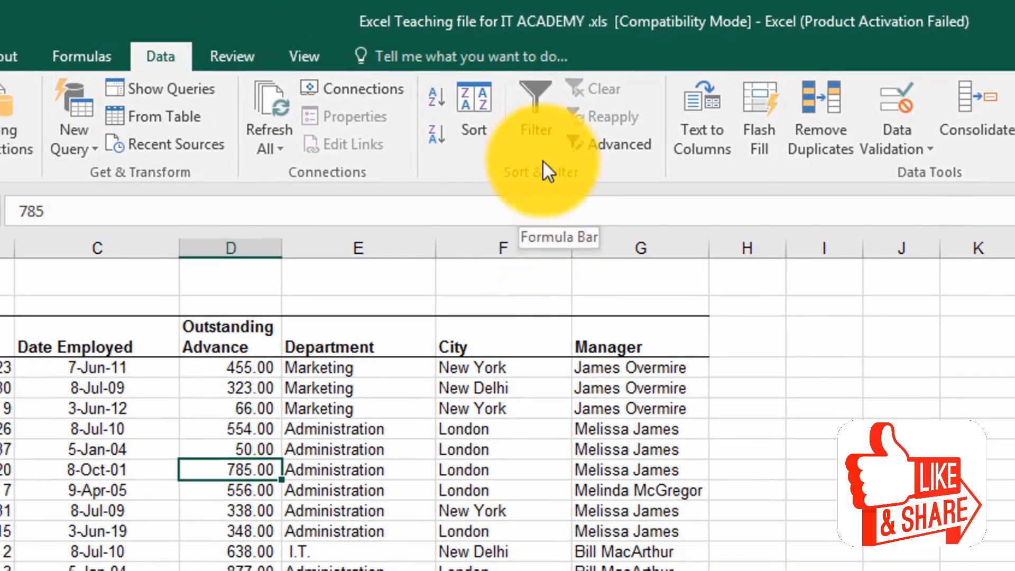
Turn filtering back on for the employee table with the Department heading selected.
{"action": "left_click", "coordinate": [355, 338]}
{"action": "left_click", "coordinate": [594, 339]}
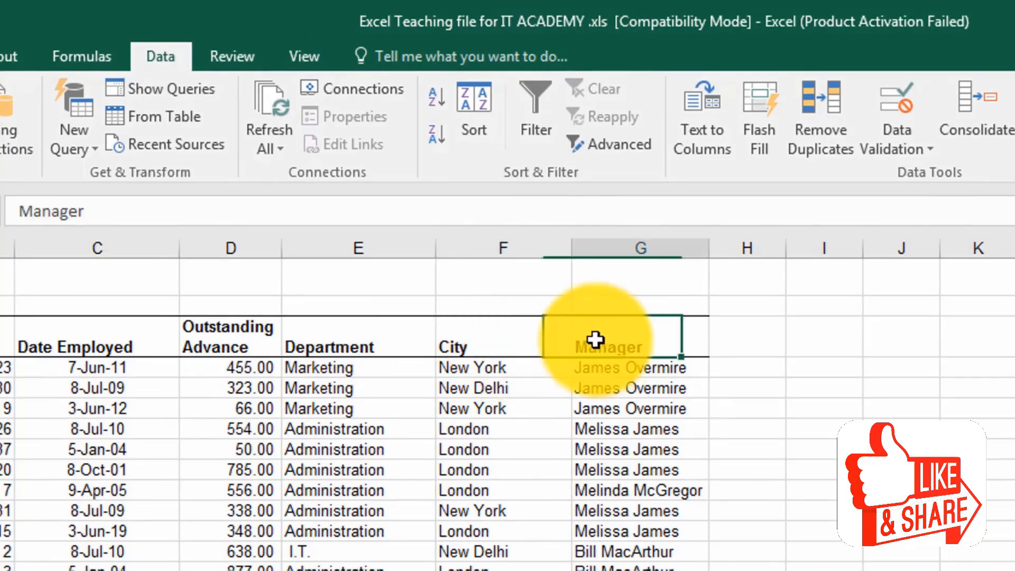
{"action": "left_click", "coordinate": [345, 346]}
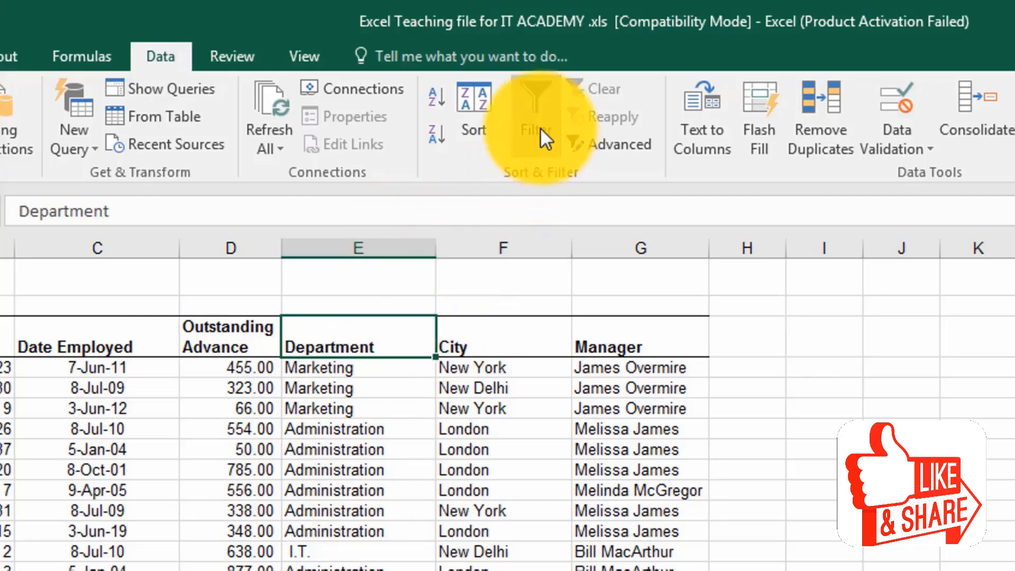
{"action": "left_click", "coordinate": [537, 97]}
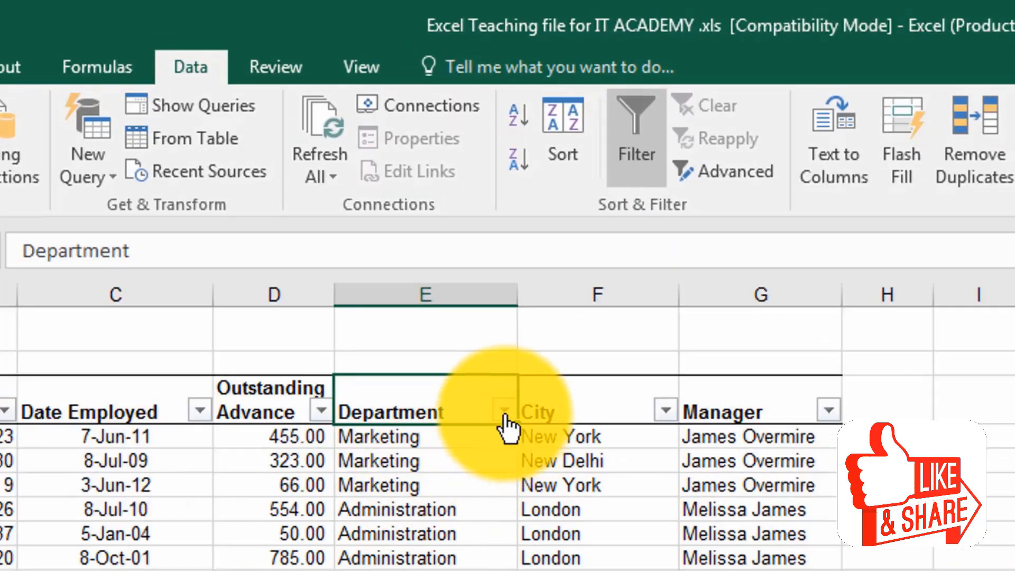
Filter the Department column so that only Administration is shown.
{"action": "left_click", "coordinate": [504, 413]}
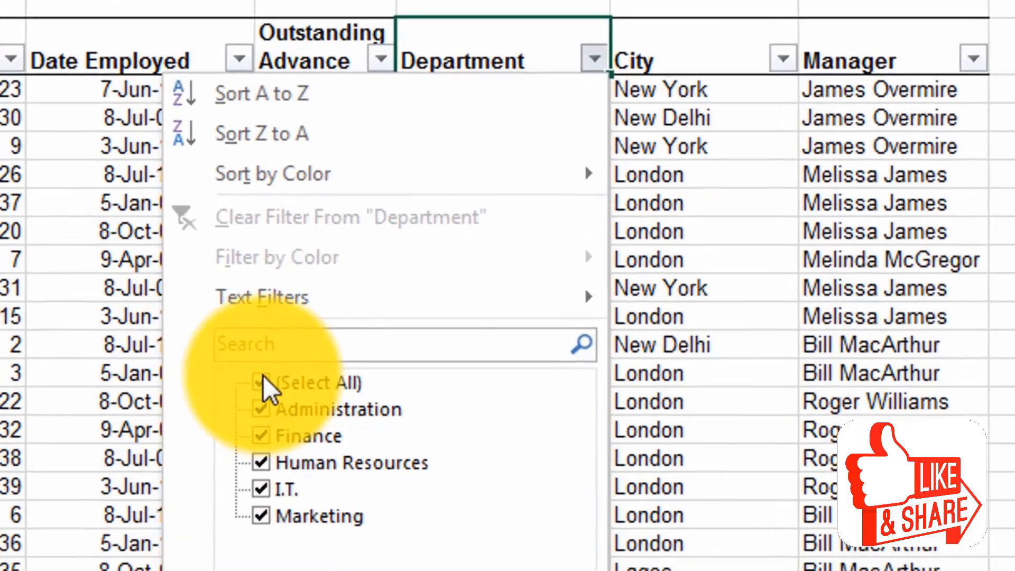
{"action": "left_click", "coordinate": [260, 379]}
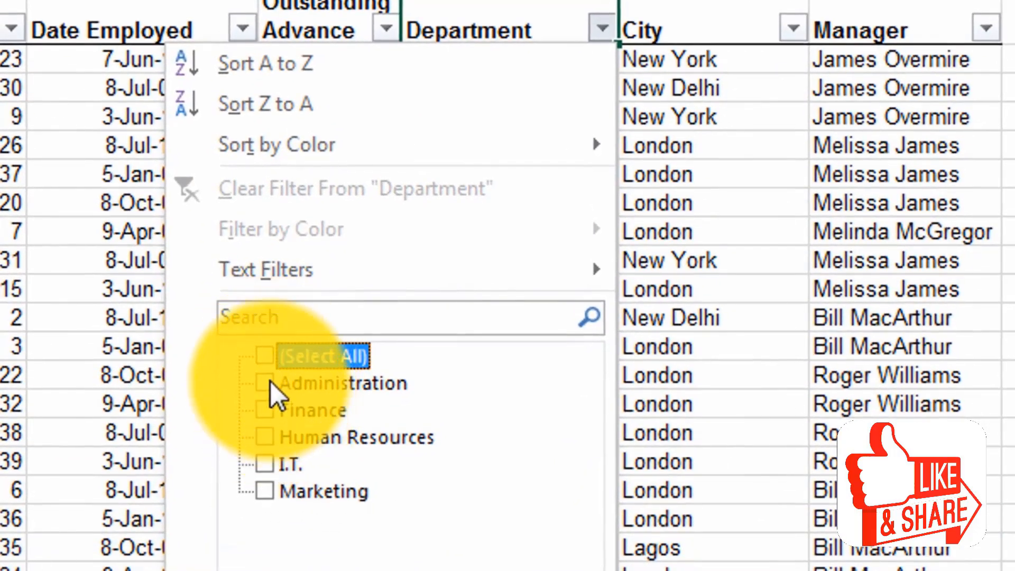
{"action": "left_click", "coordinate": [271, 384]}
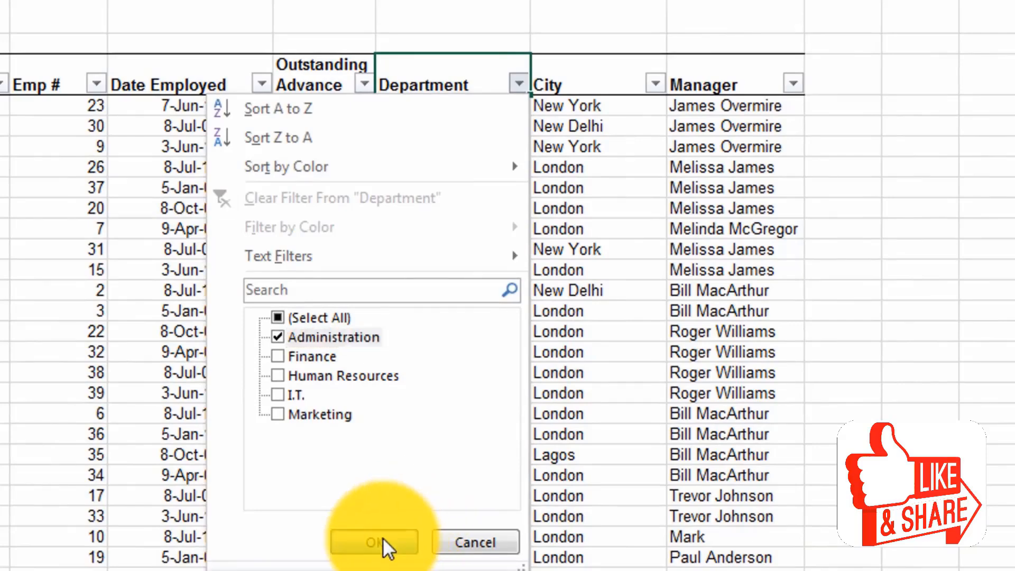
{"action": "left_click", "coordinate": [382, 537]}
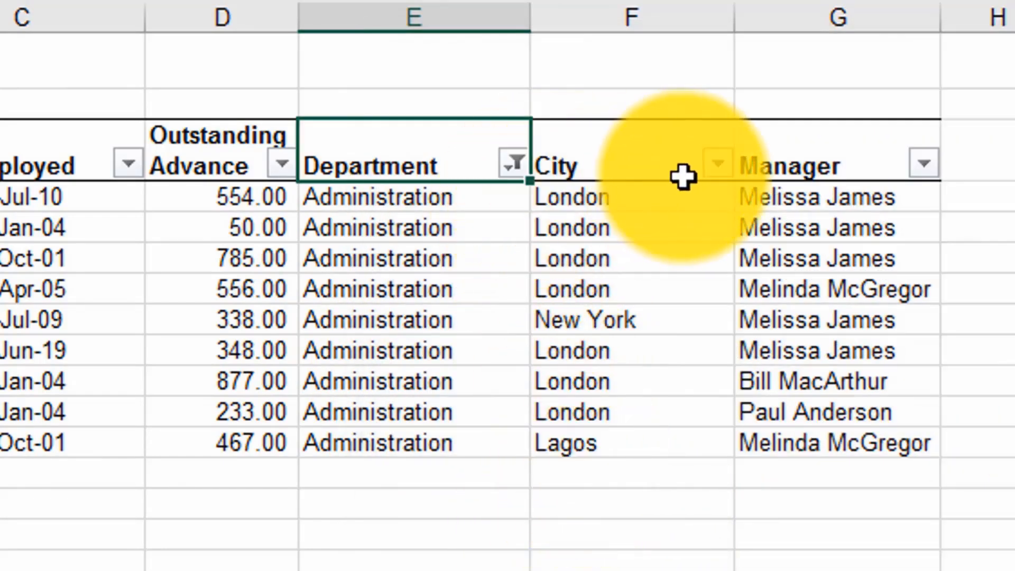
Narrow the Administration rows further by filtering the City column to London.
{"action": "left_click", "coordinate": [718, 163]}
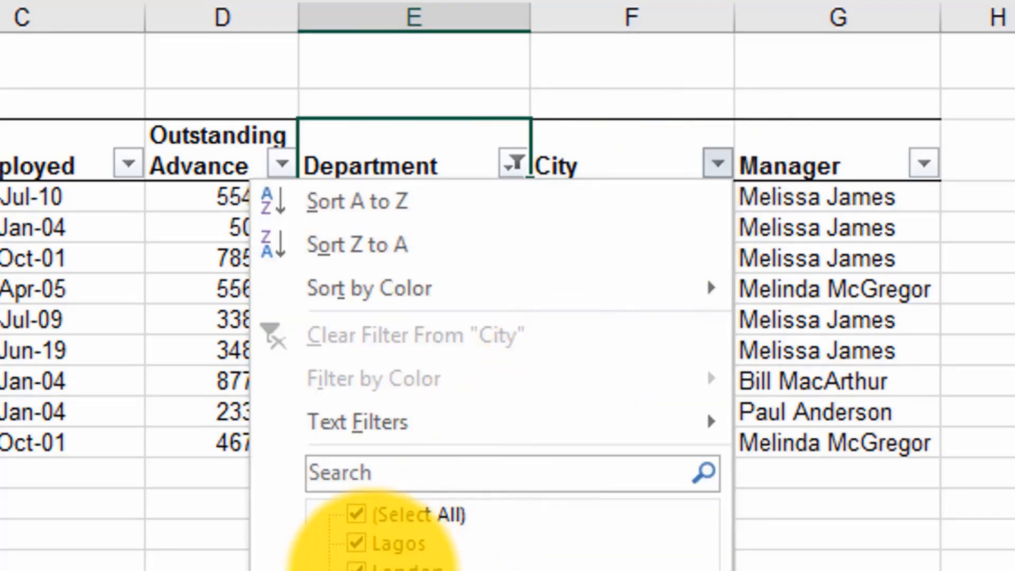
{"action": "left_click", "coordinate": [356, 514]}
{"action": "left_click", "coordinate": [356, 567]}
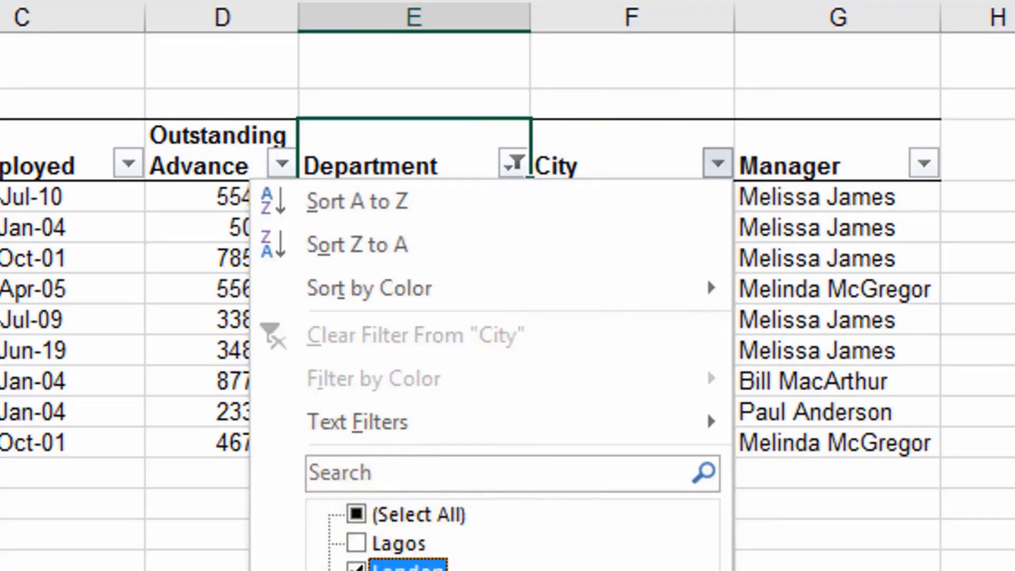
{"action": "left_click", "coordinate": [541, 570]}
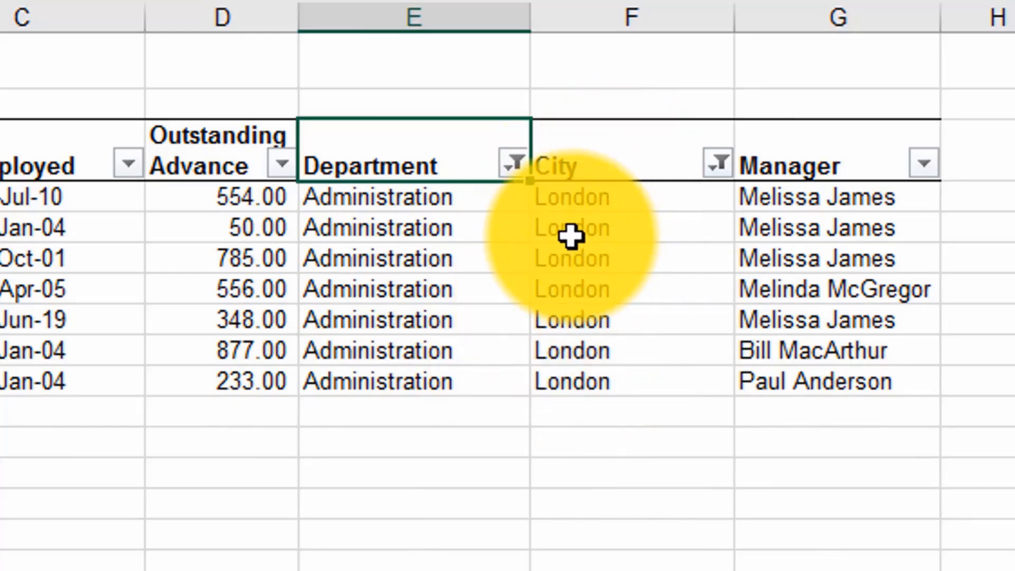
Narrow the London Administration rows further by filtering the Manager column to only the third manager in its value list.
{"action": "left_click_drag", "start_coordinate": [344, 199], "coordinate": [355, 179]}
{"action": "left_click", "coordinate": [564, 189]}
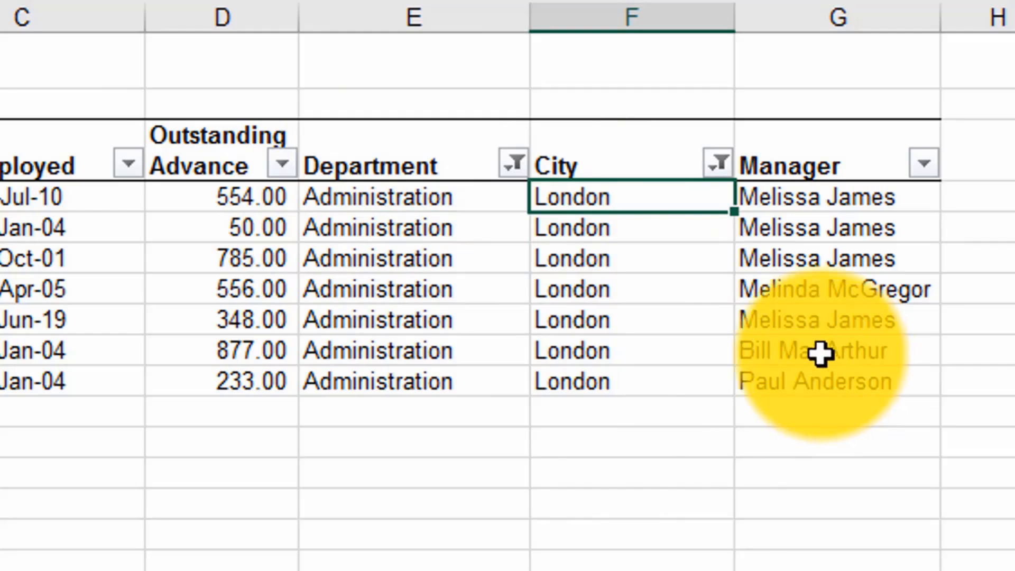
{"action": "left_click", "coordinate": [810, 321]}
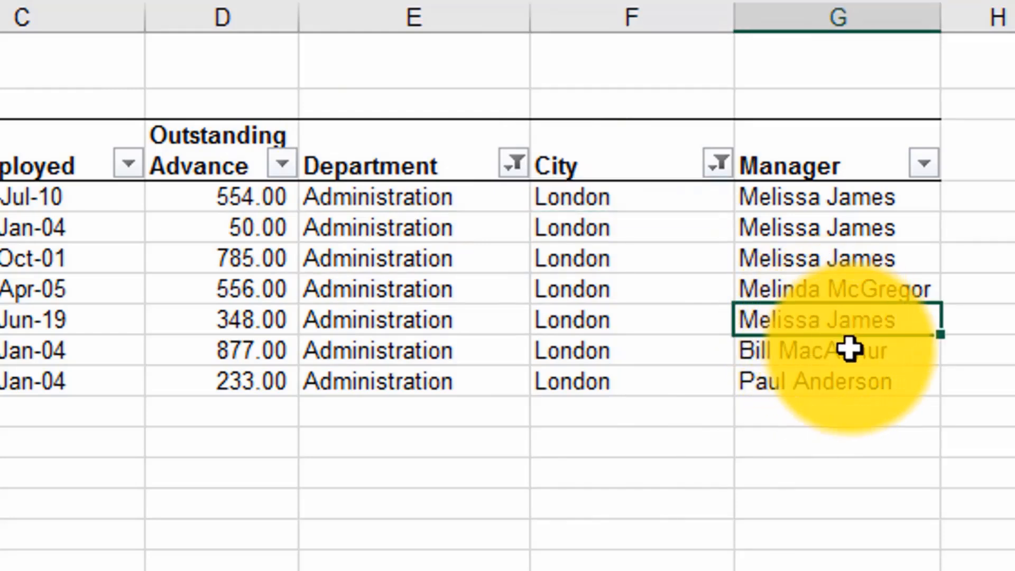
{"action": "left_click", "coordinate": [923, 164]}
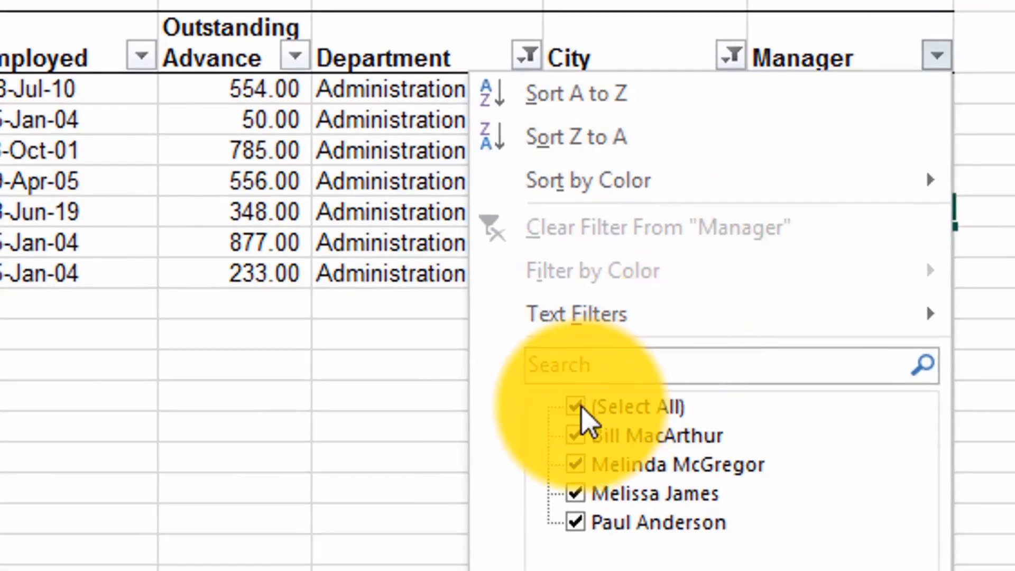
{"action": "left_click", "coordinate": [602, 412]}
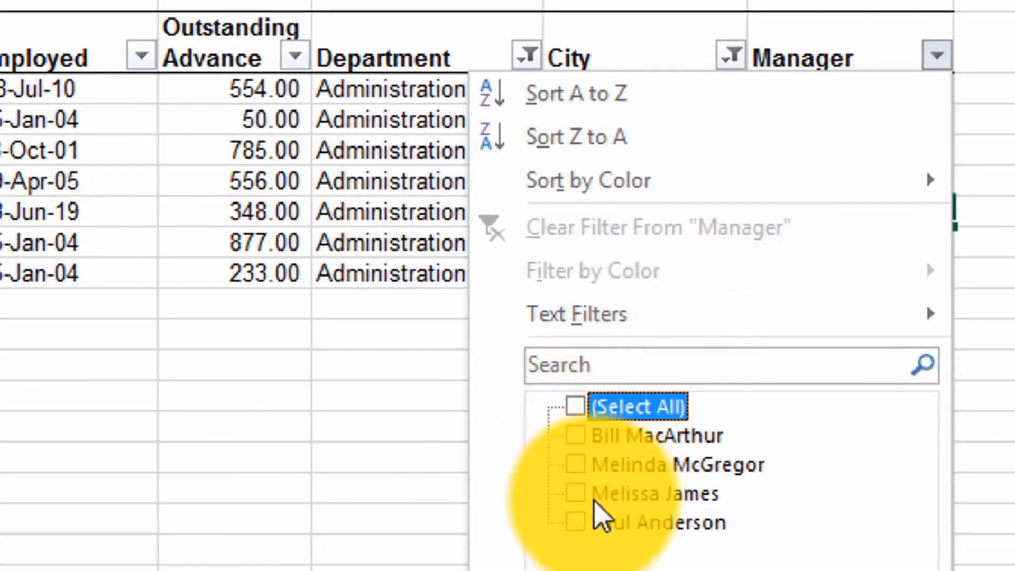
{"action": "left_click", "coordinate": [578, 502]}
{"action": "left_click", "coordinate": [755, 570]}
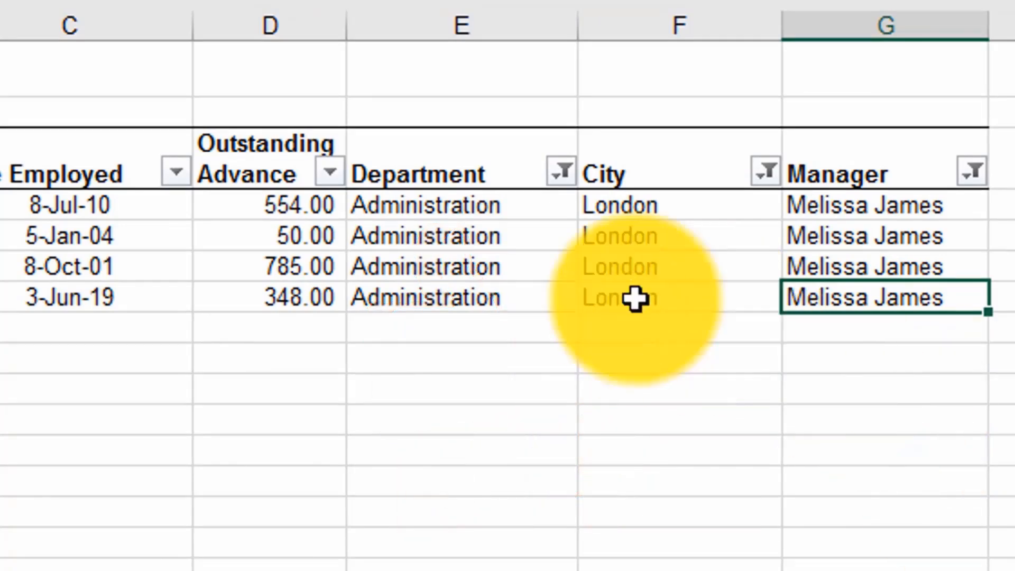
Clear all the column filters from the employee table so that every row shows again.
{"action": "left_click", "coordinate": [777, 256]}
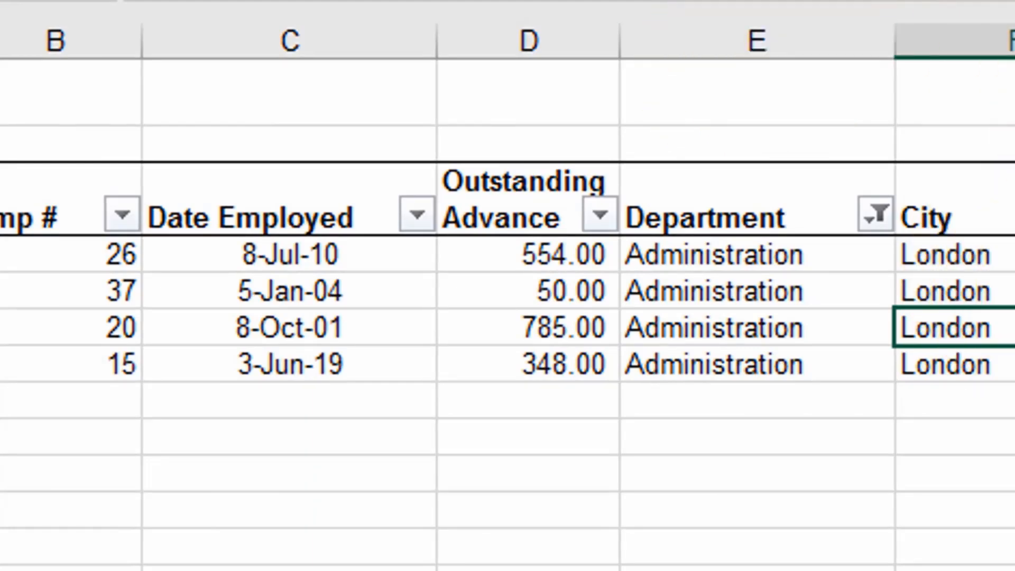
{"action": "key", "text": "alt+a"}
{"action": "key", "text": "c"}
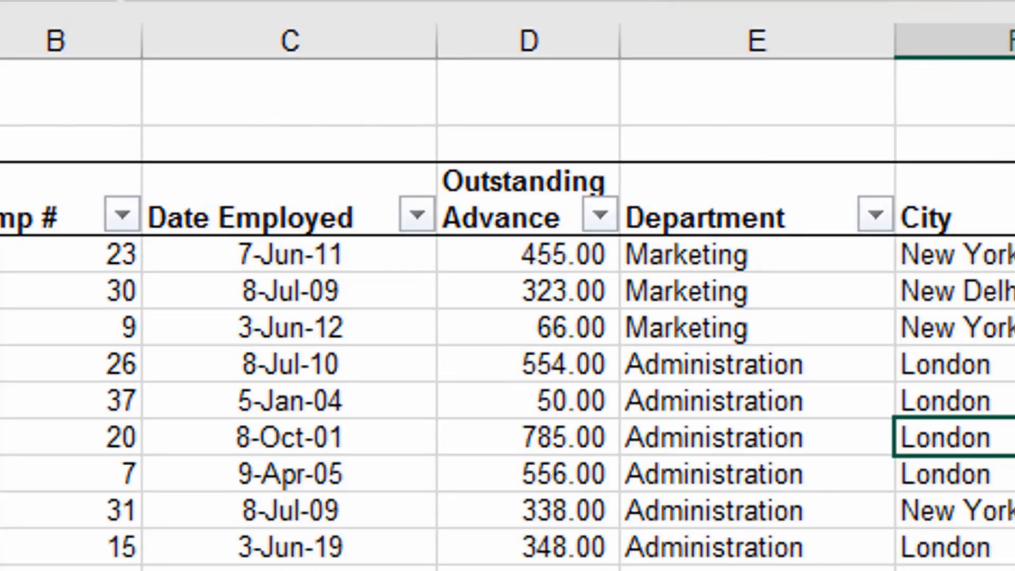
Filter the Outstanding Advance column with a number filter to show only values greater than 300.
{"action": "left_click", "coordinate": [514, 193]}
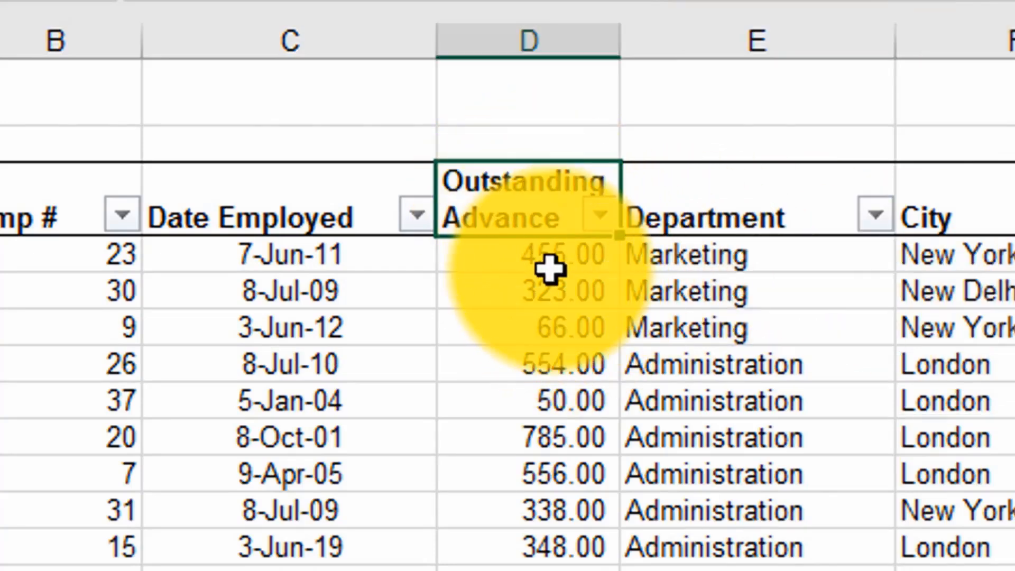
{"action": "left_click_drag", "start_coordinate": [550, 267], "coordinate": [529, 568]}
{"action": "left_click", "coordinate": [489, 566]}
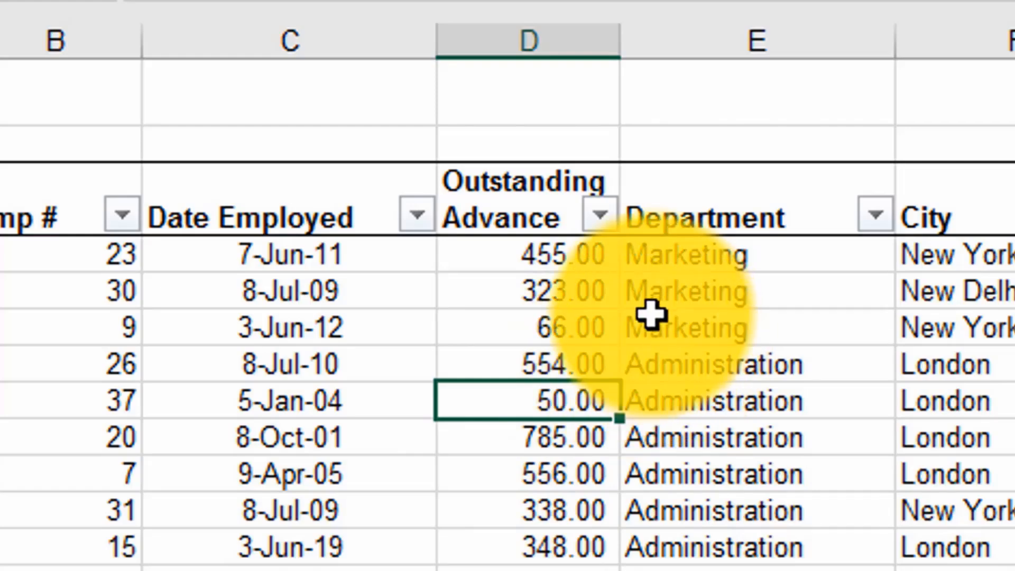
{"action": "left_click", "coordinate": [600, 217]}
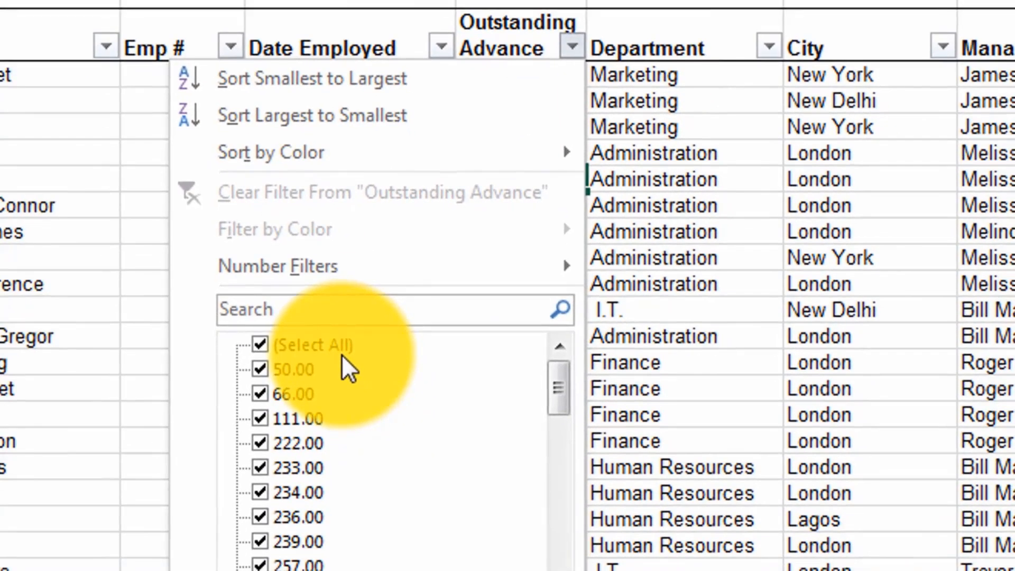
{"action": "mouse_move", "coordinate": [338, 277]}
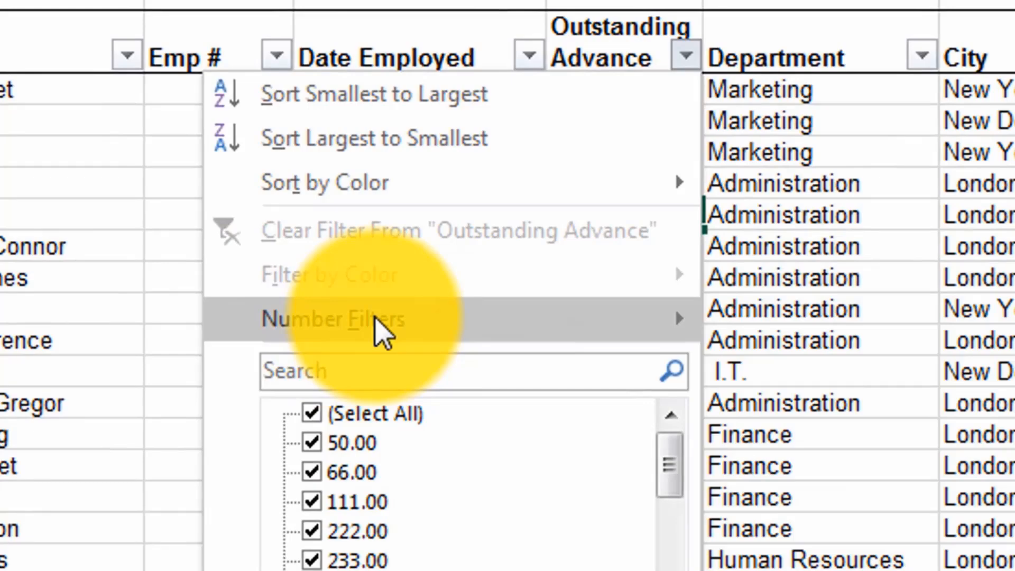
{"action": "mouse_move", "coordinate": [375, 318]}
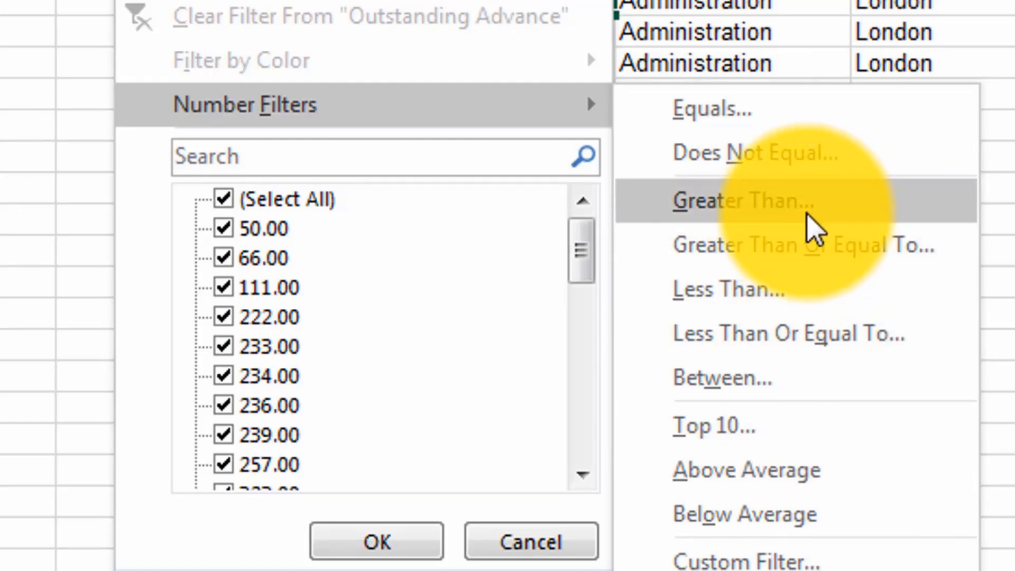
{"action": "left_click", "coordinate": [793, 206]}
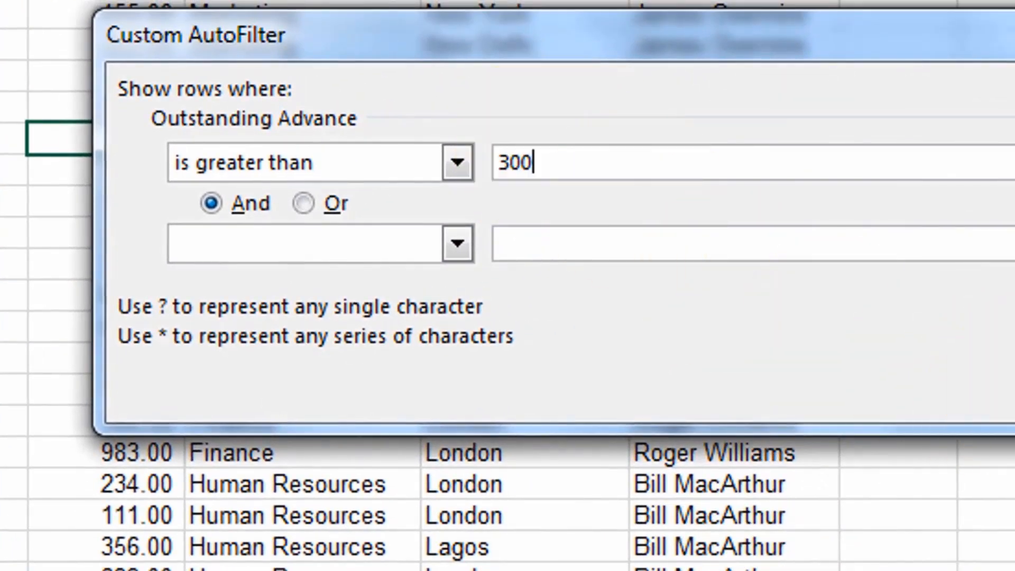
{"action": "key", "text": "Return"}
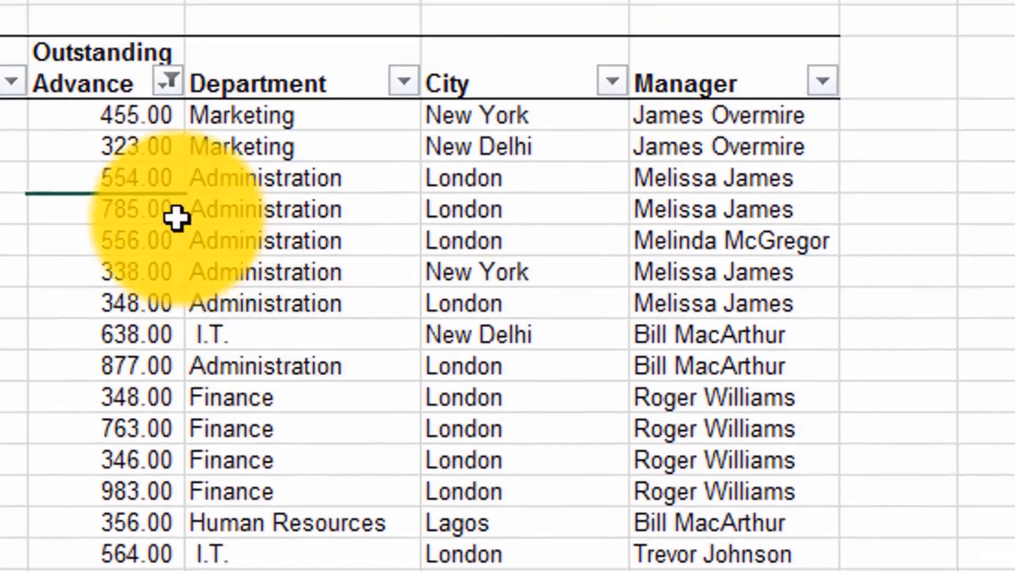
Review the filtered advances, clear the Outstanding Advance filter, and check its number filter options without applying one.
{"action": "left_click_drag", "start_coordinate": [116, 124], "coordinate": [105, 531]}
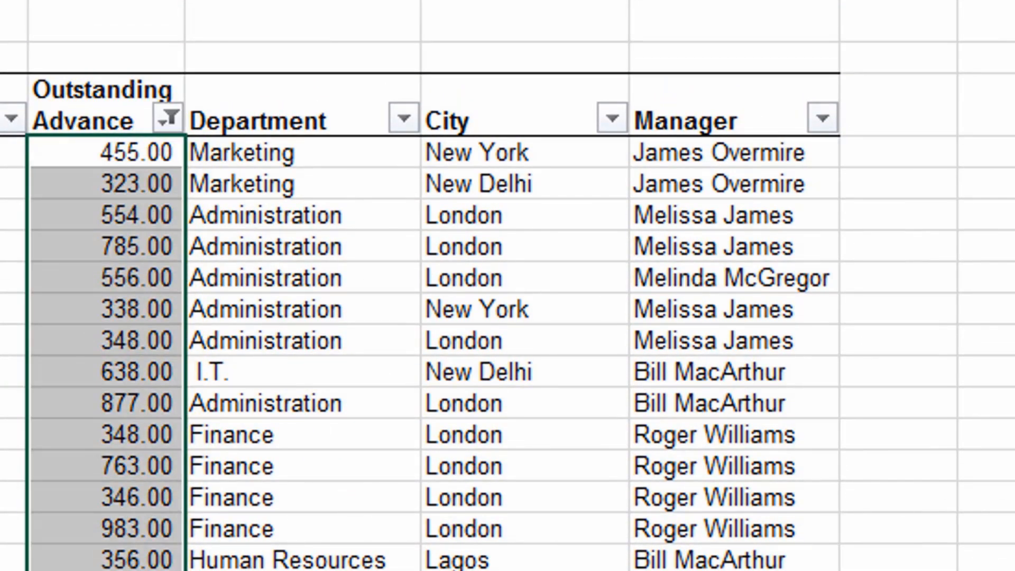
{"action": "left_click_drag", "start_coordinate": [79, 570], "coordinate": [92, 185]}
{"action": "left_click", "coordinate": [216, 341]}
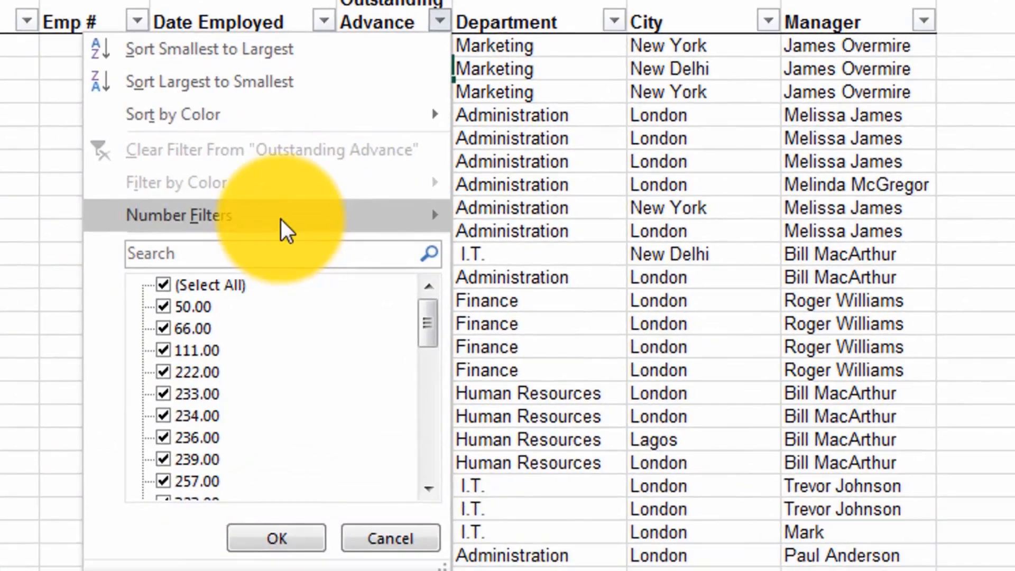
{"action": "mouse_move", "coordinate": [62, 536]}
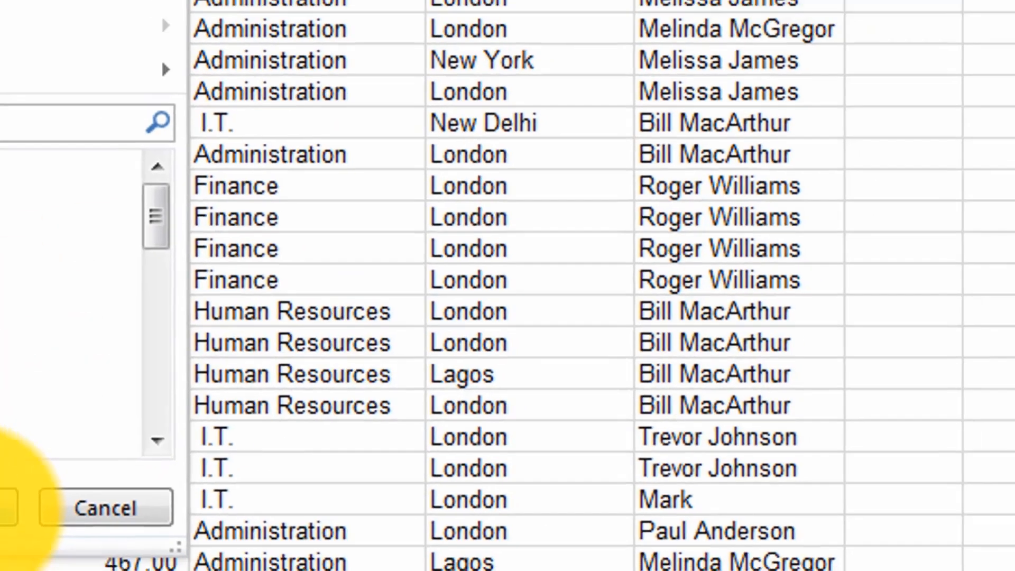
{"action": "left_click", "coordinate": [199, 442]}
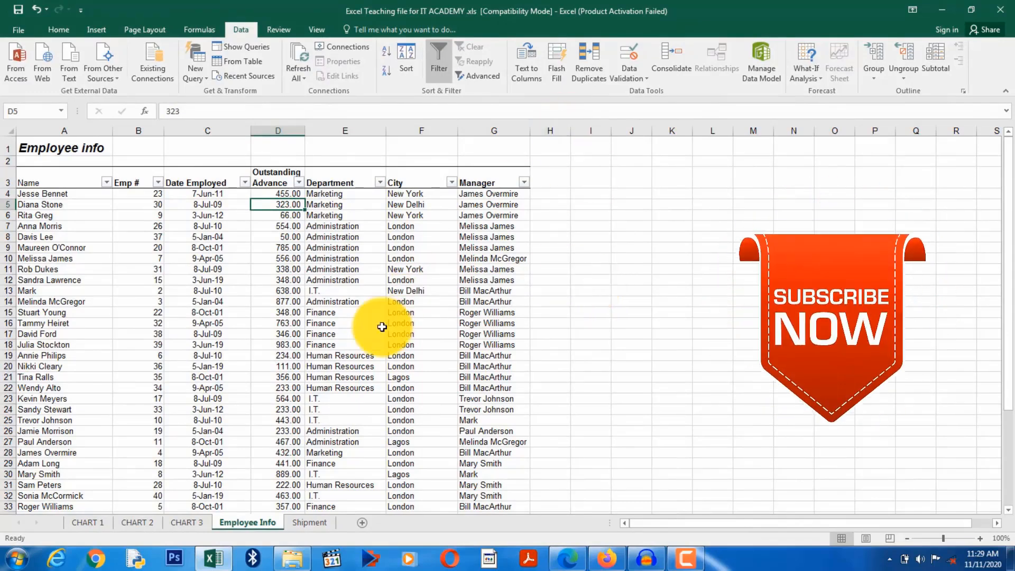
Switch to the Shipment sheet and look through its order rows.
{"action": "left_click", "coordinate": [310, 522]}
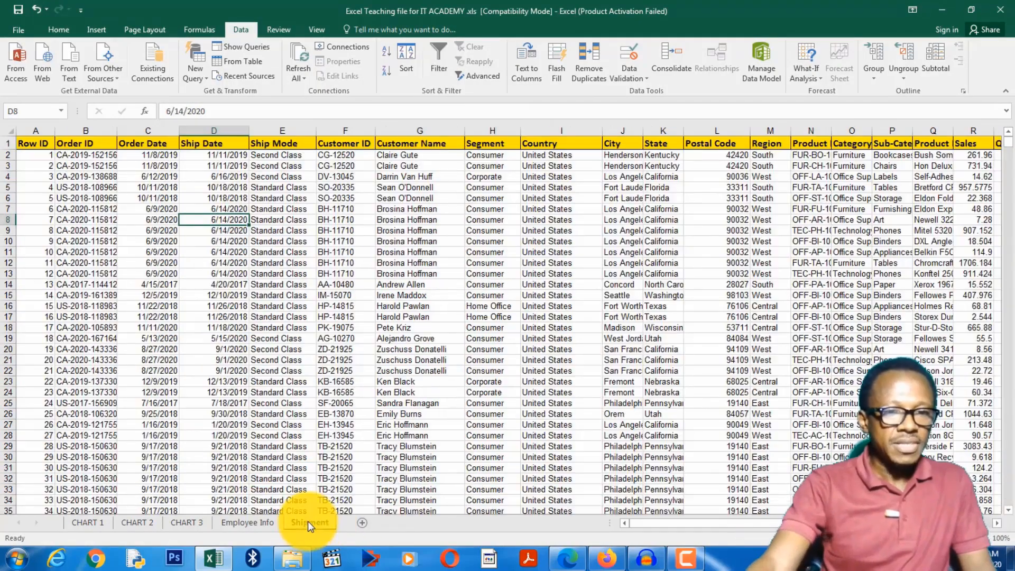
{"action": "scroll", "coordinate": [423, 300], "scroll_direction": "down", "scroll_amount": 3}
{"action": "scroll", "coordinate": [423, 300], "scroll_direction": "up", "scroll_amount": 3}
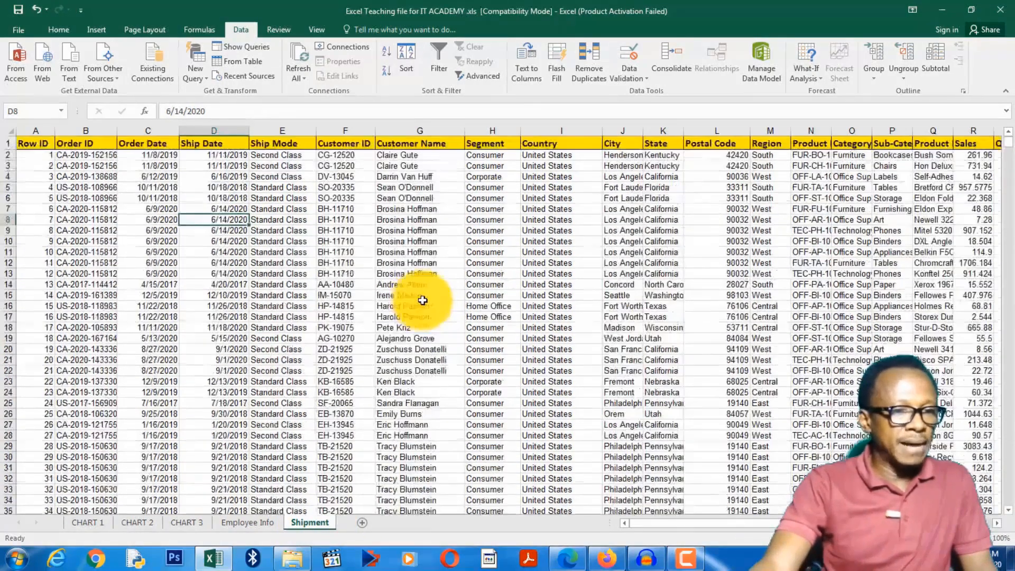
{"action": "left_click", "coordinate": [283, 239]}
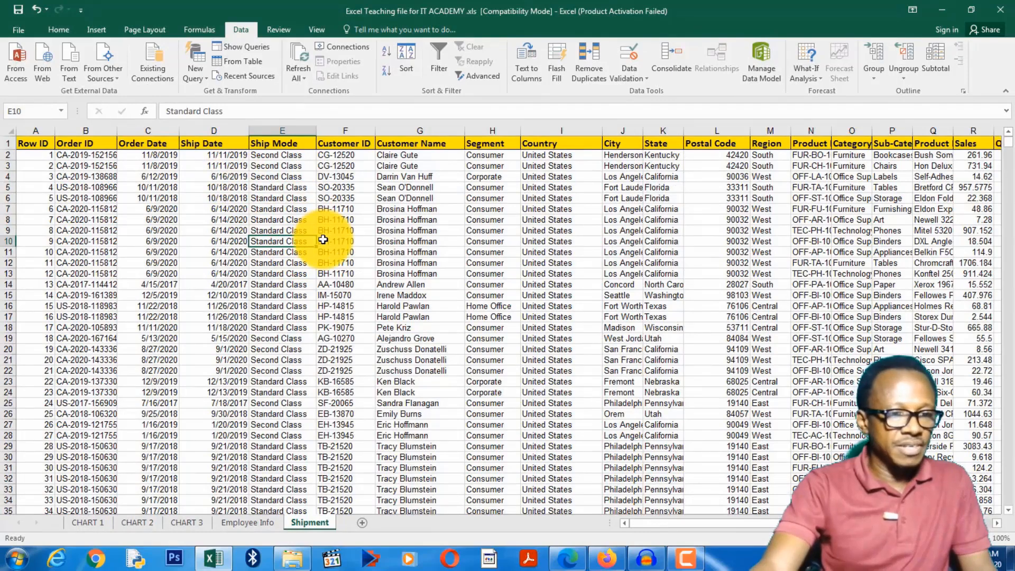
{"action": "scroll", "coordinate": [317, 227], "scroll_direction": "down", "scroll_amount": 3}
{"action": "left_click", "coordinate": [283, 197]}
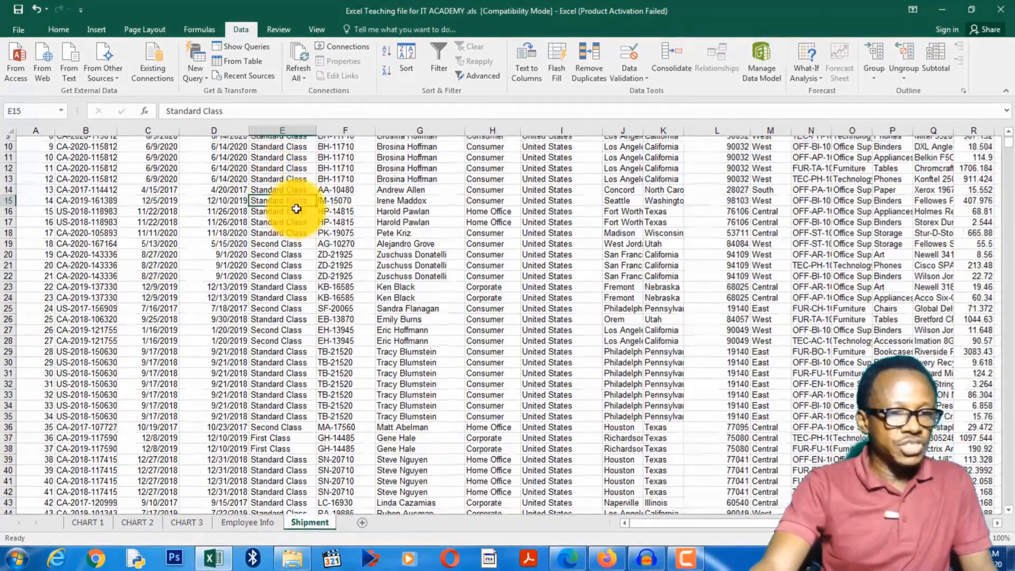
{"action": "scroll", "coordinate": [290, 204], "scroll_direction": "up", "scroll_amount": 3}
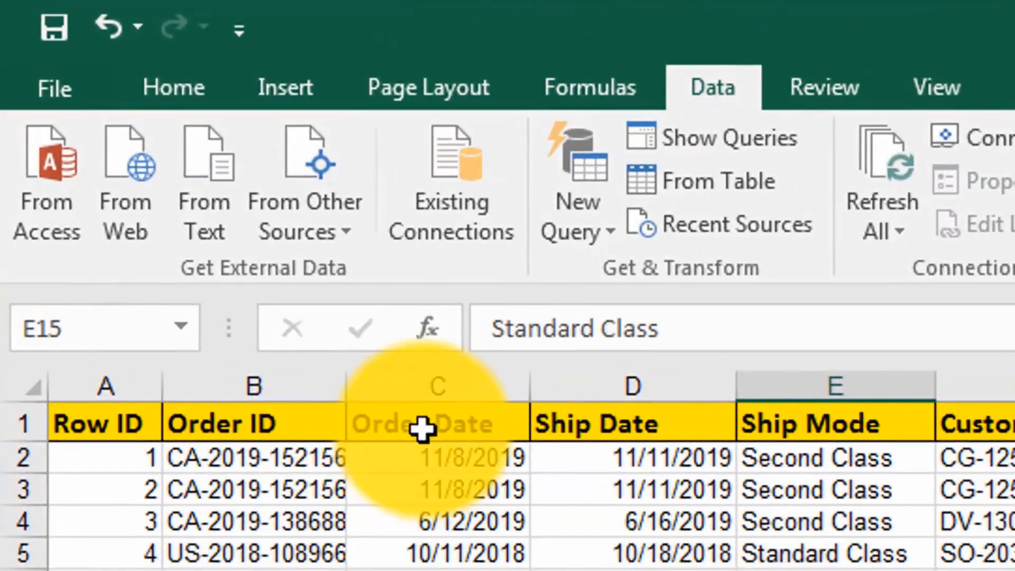
Examine the Order Date, Ship Date and Ship Mode columns of the shipment table.
{"action": "left_click", "coordinate": [143, 144]}
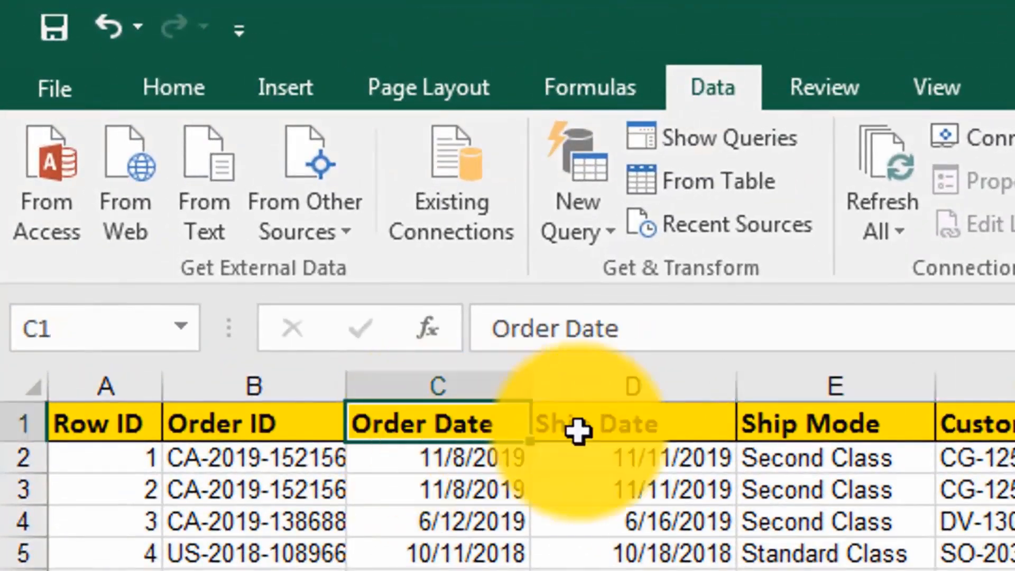
{"action": "left_click", "coordinate": [669, 424]}
{"action": "left_click", "coordinate": [863, 432]}
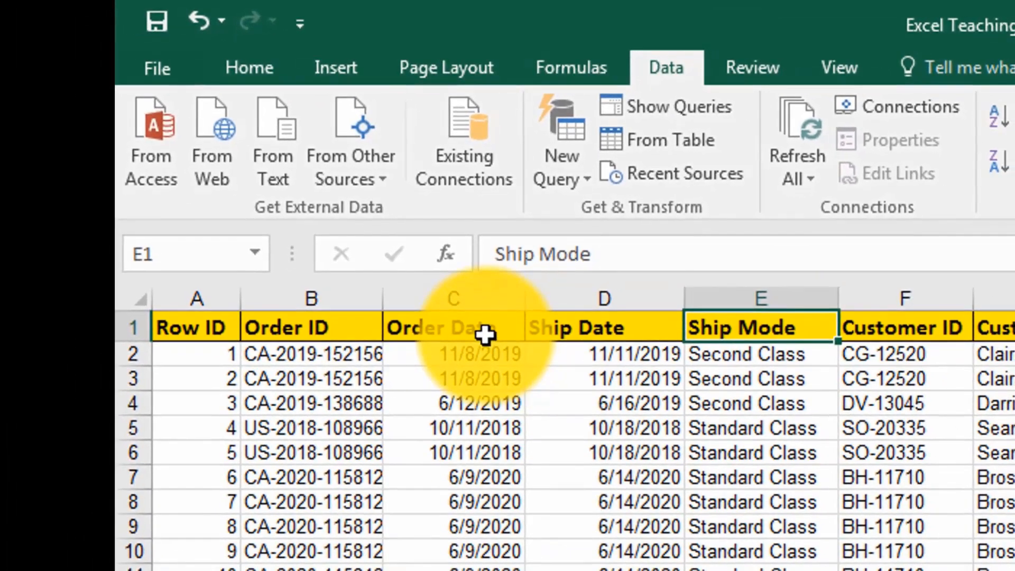
{"action": "left_click", "coordinate": [586, 333]}
{"action": "left_click", "coordinate": [453, 328]}
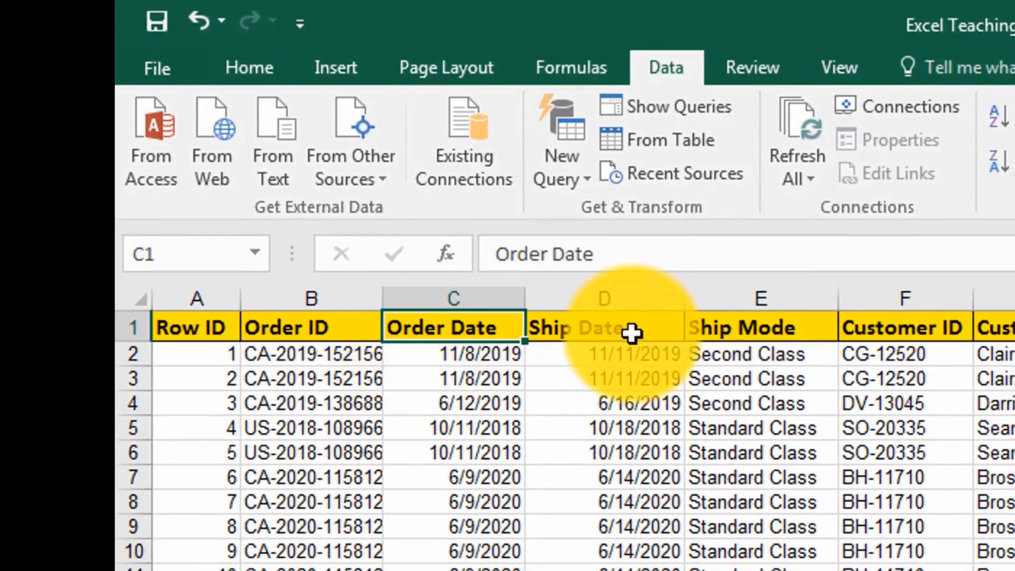
{"action": "left_click", "coordinate": [629, 334]}
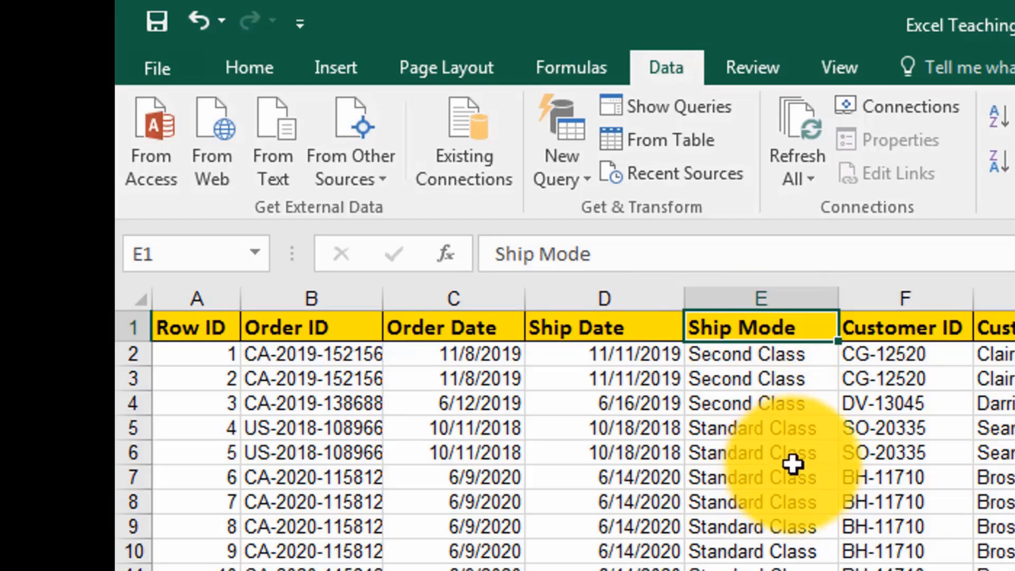
{"action": "scroll", "coordinate": [790, 495], "scroll_direction": "down", "scroll_amount": 2}
{"action": "scroll", "coordinate": [790, 455], "scroll_direction": "up", "scroll_amount": 2}
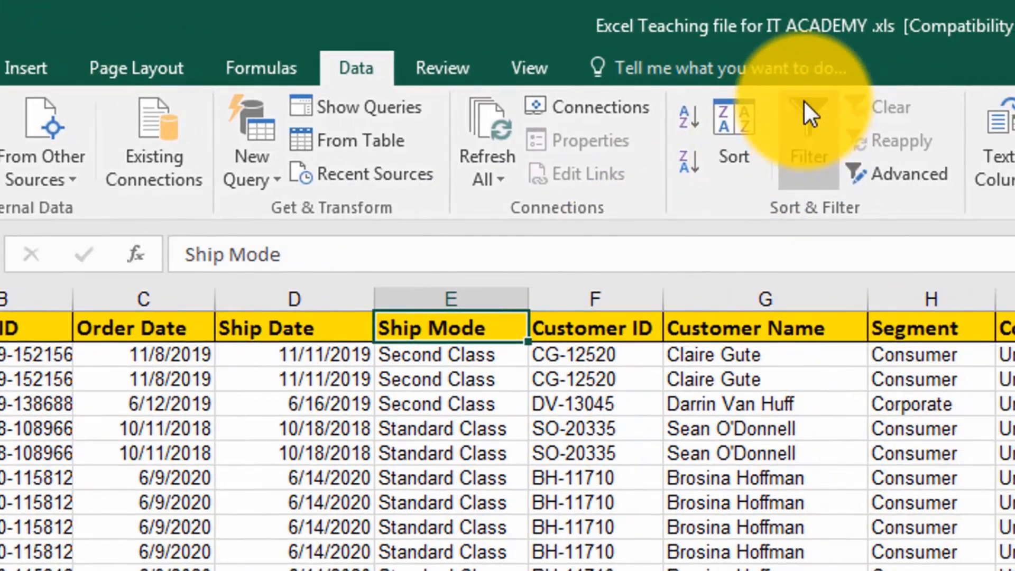
Turn on filtering for the shipment table and filter Ship Date so that only 2020 is shown.
{"action": "left_click", "coordinate": [803, 100]}
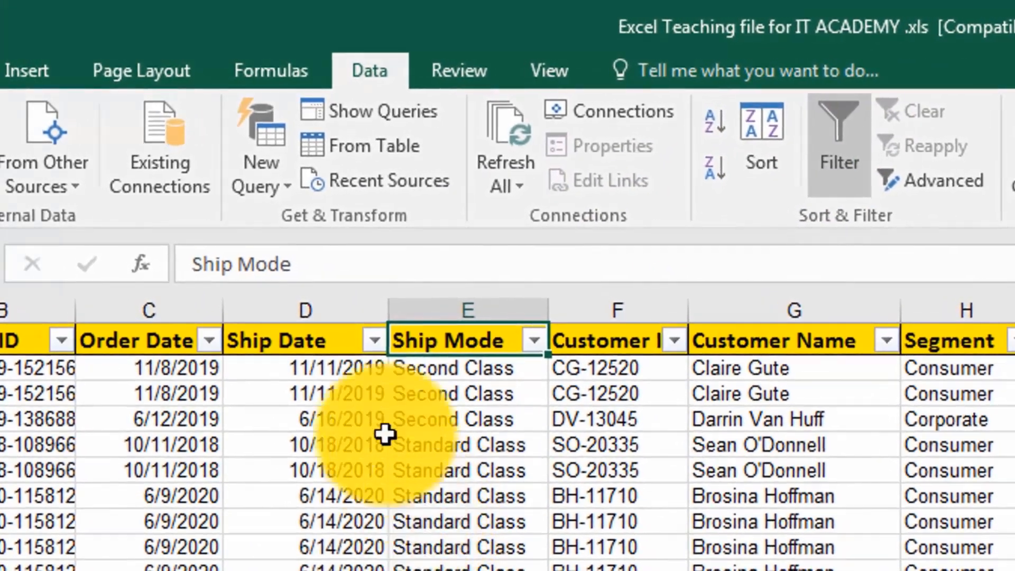
{"action": "left_click", "coordinate": [375, 341]}
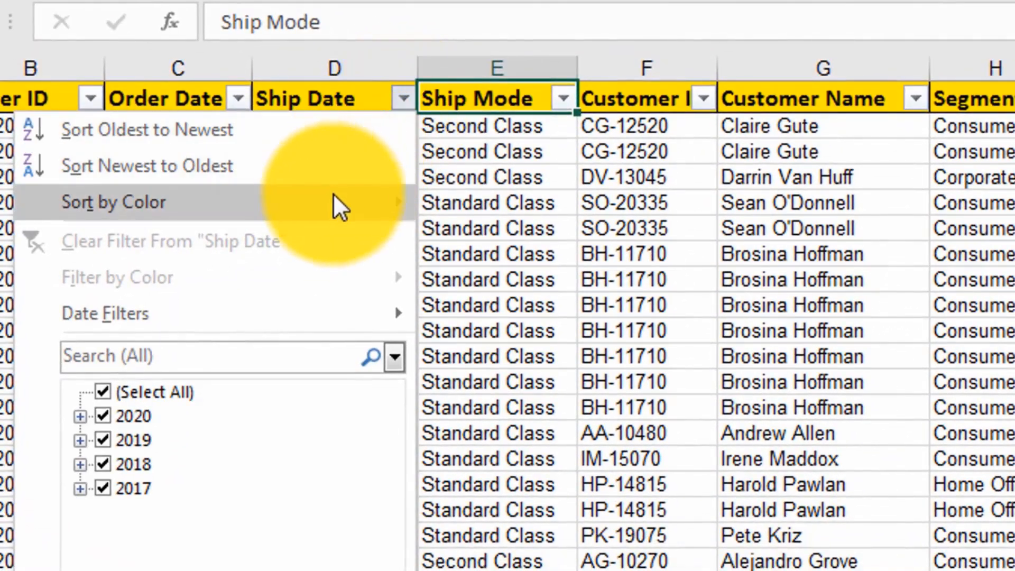
{"action": "mouse_move", "coordinate": [379, 206]}
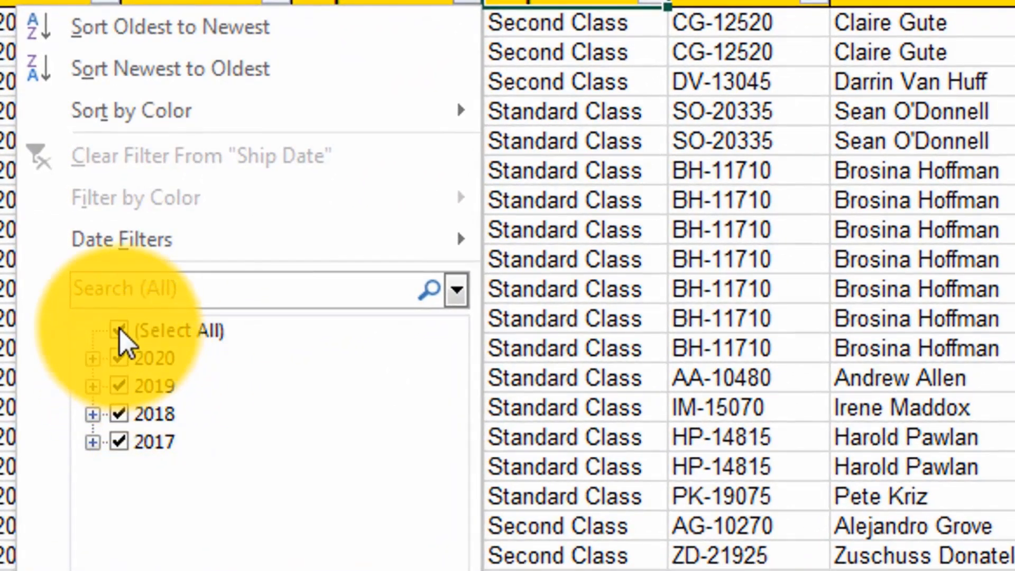
{"action": "left_click", "coordinate": [119, 330]}
{"action": "left_click", "coordinate": [119, 358]}
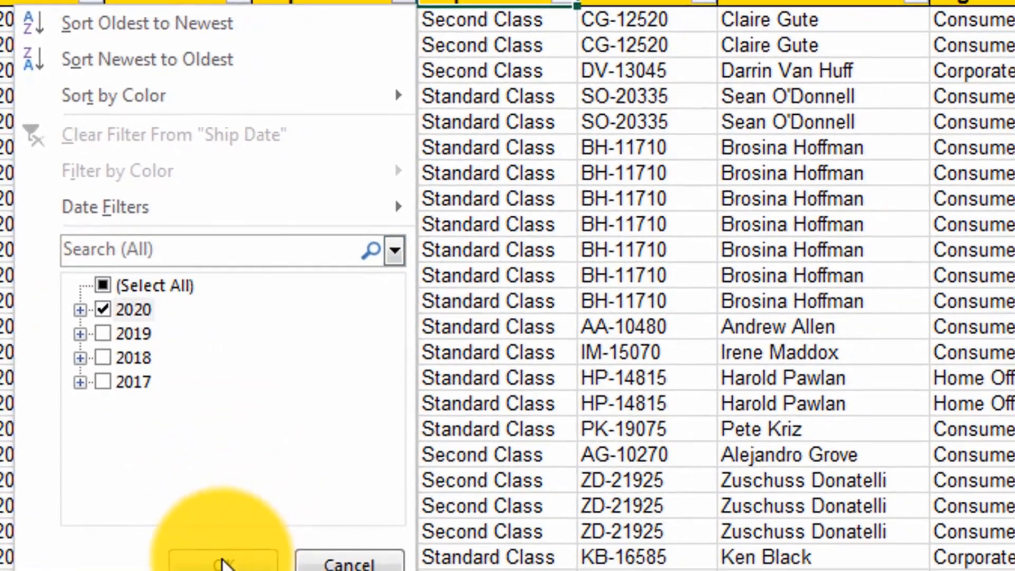
{"action": "left_click", "coordinate": [217, 562]}
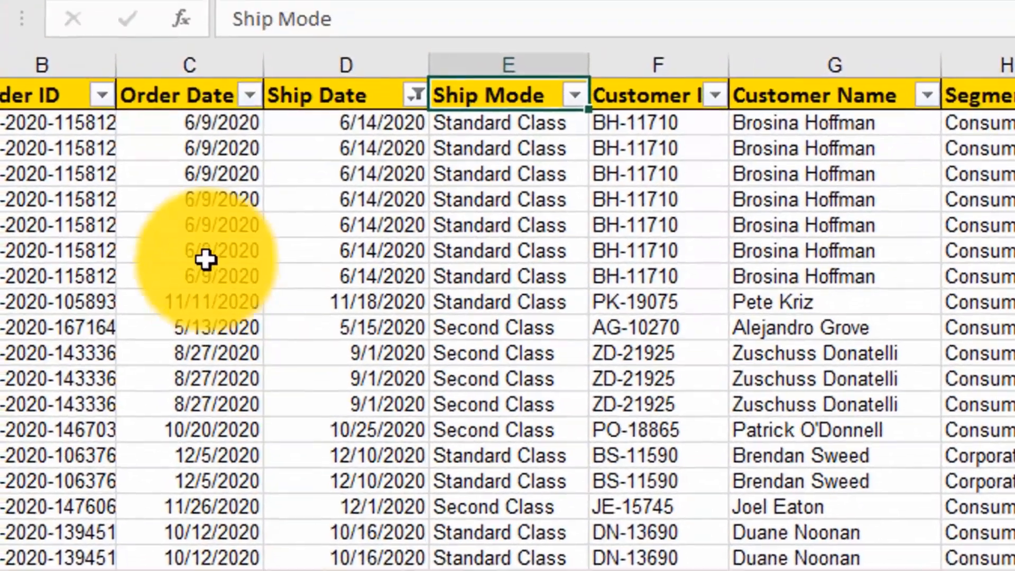
Look through the filtered shipment rows to check their order and ship dates.
{"action": "left_click", "coordinate": [220, 256]}
{"action": "scroll", "coordinate": [237, 227], "scroll_direction": "down", "scroll_amount": 4}
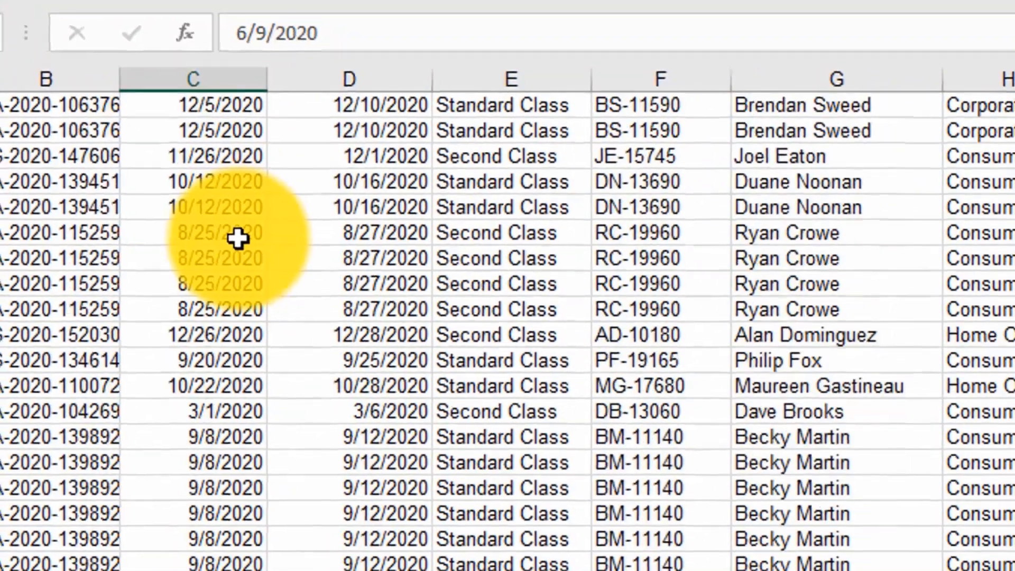
{"action": "scroll", "coordinate": [237, 233], "scroll_direction": "up", "scroll_amount": 4}
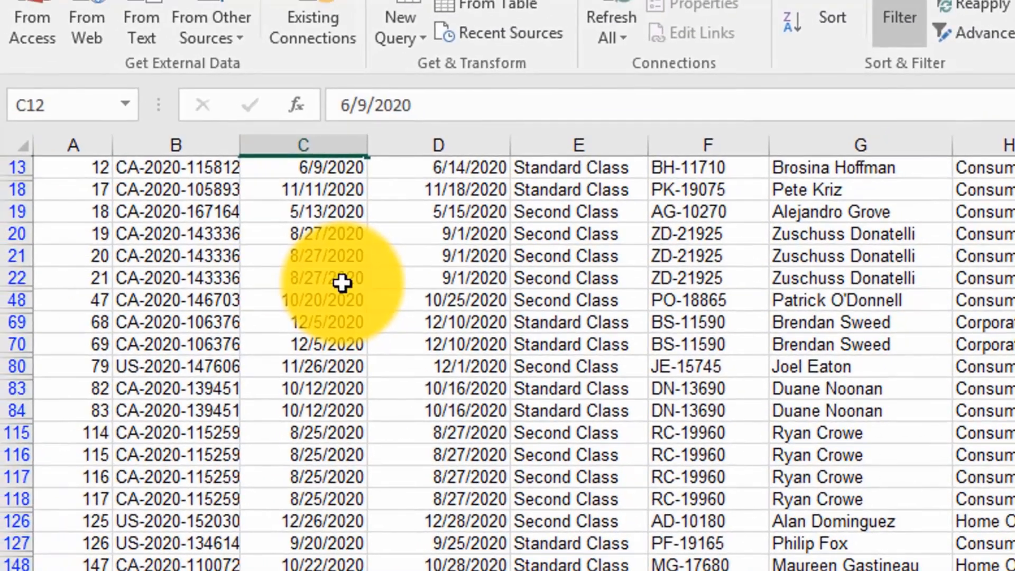
Review the order dates of the shipments filtered to 2020 and clear the Ship Date filter.
{"action": "scroll", "coordinate": [324, 319], "scroll_direction": "up", "scroll_amount": 2}
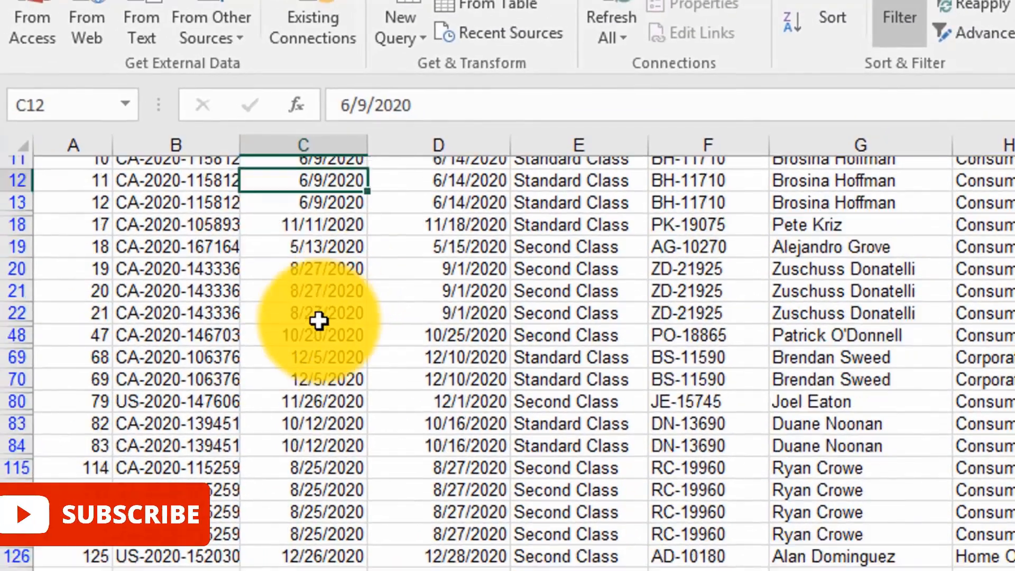
{"action": "left_click", "coordinate": [339, 218]}
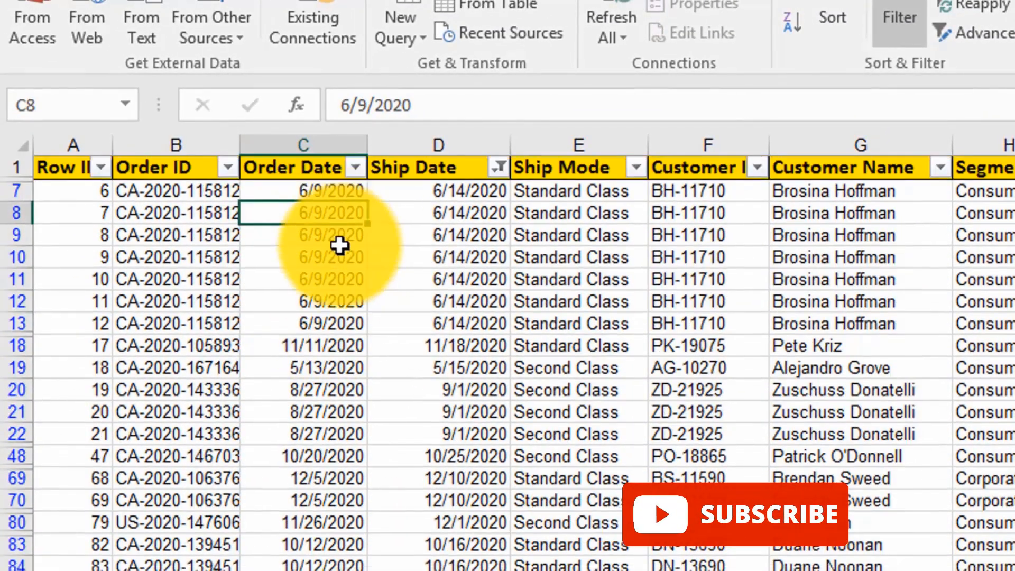
{"action": "scroll", "coordinate": [339, 245], "scroll_direction": "down", "scroll_amount": 8}
{"action": "scroll", "coordinate": [341, 261], "scroll_direction": "up", "scroll_amount": 3}
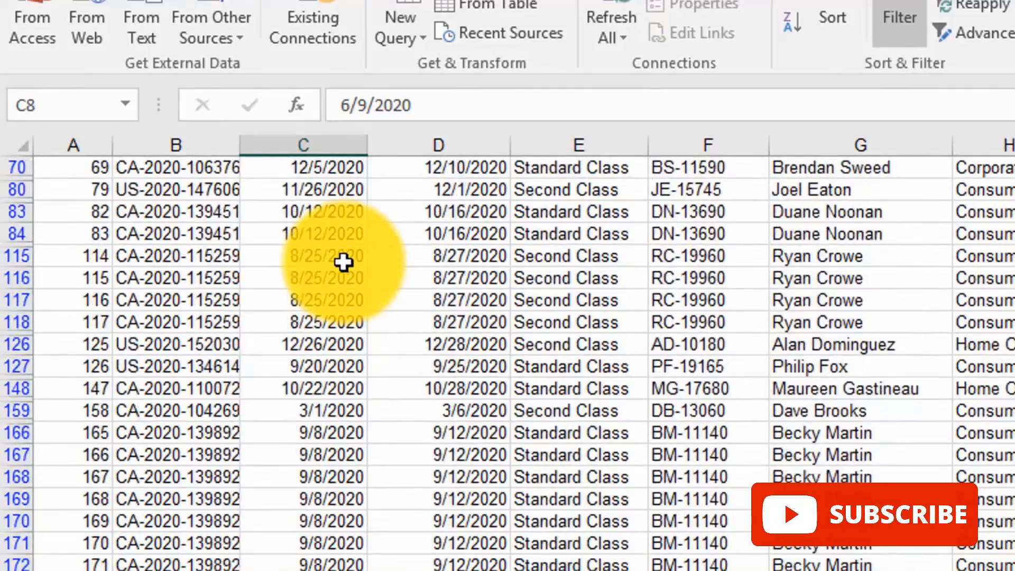
{"action": "scroll", "coordinate": [344, 291], "scroll_direction": "down", "scroll_amount": 2}
{"action": "scroll", "coordinate": [346, 322], "scroll_direction": "up", "scroll_amount": 5}
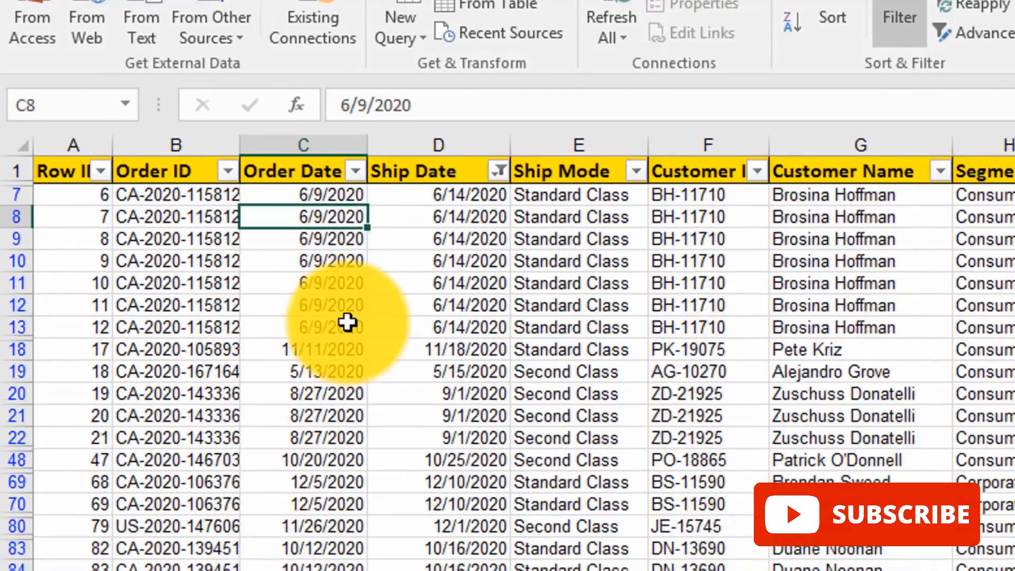
{"action": "left_click", "coordinate": [955, 0]}
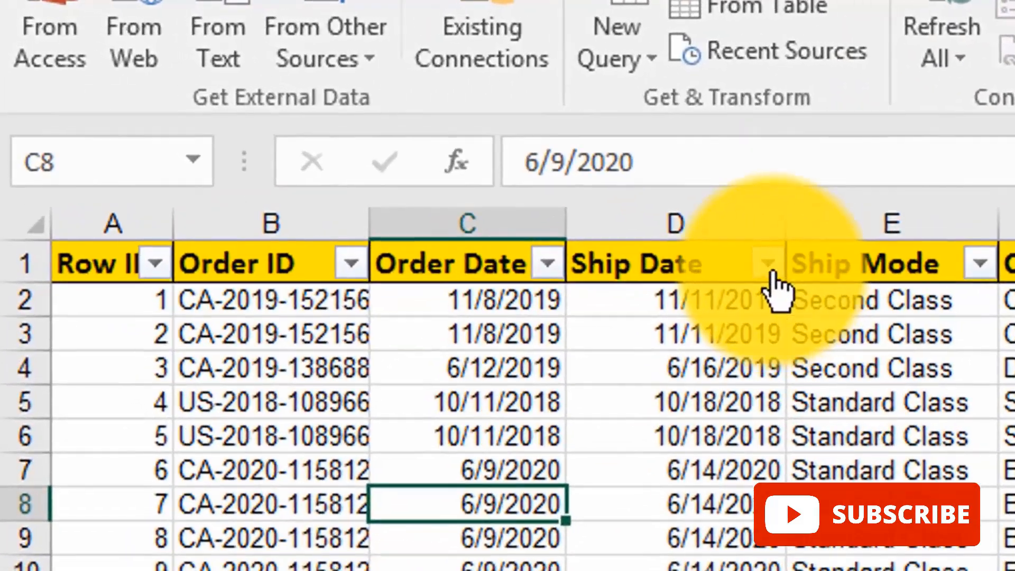
Filter Ship Date so that 2020 keeps only January while the other years stay selected, and clear that filter.
{"action": "left_click", "coordinate": [498, 170]}
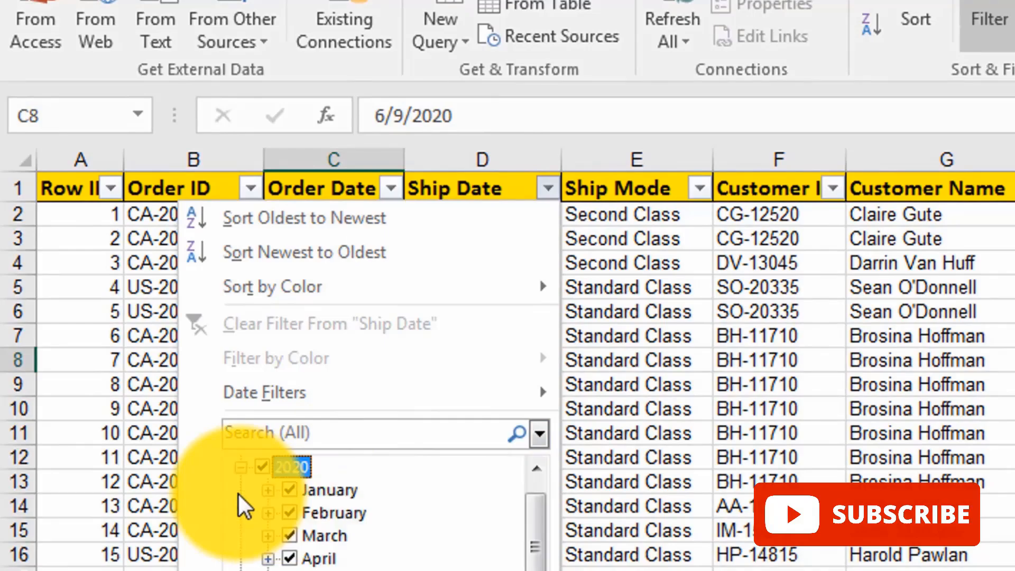
{"action": "left_click", "coordinate": [263, 467]}
{"action": "left_click", "coordinate": [280, 490]}
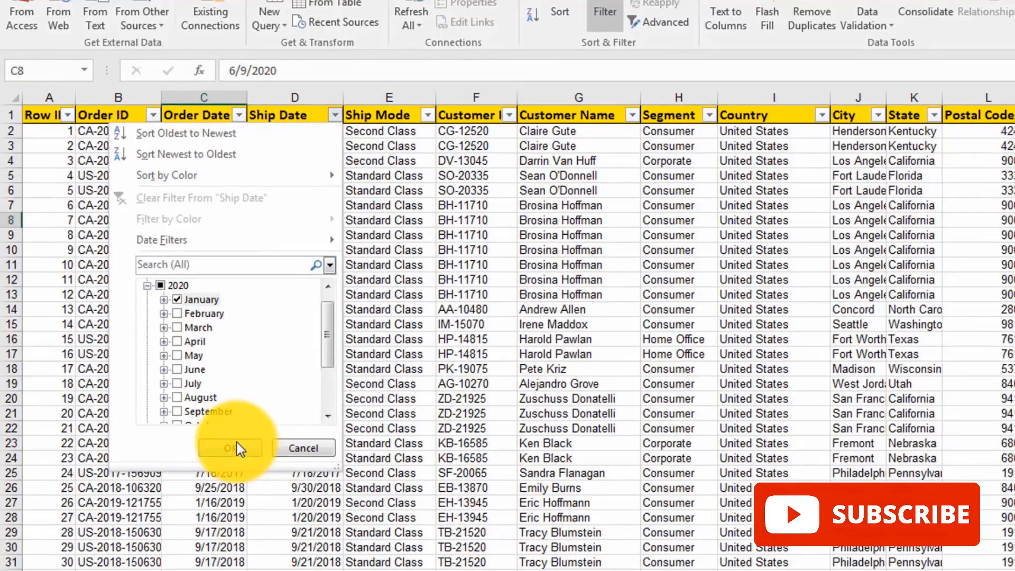
{"action": "left_click", "coordinate": [237, 447]}
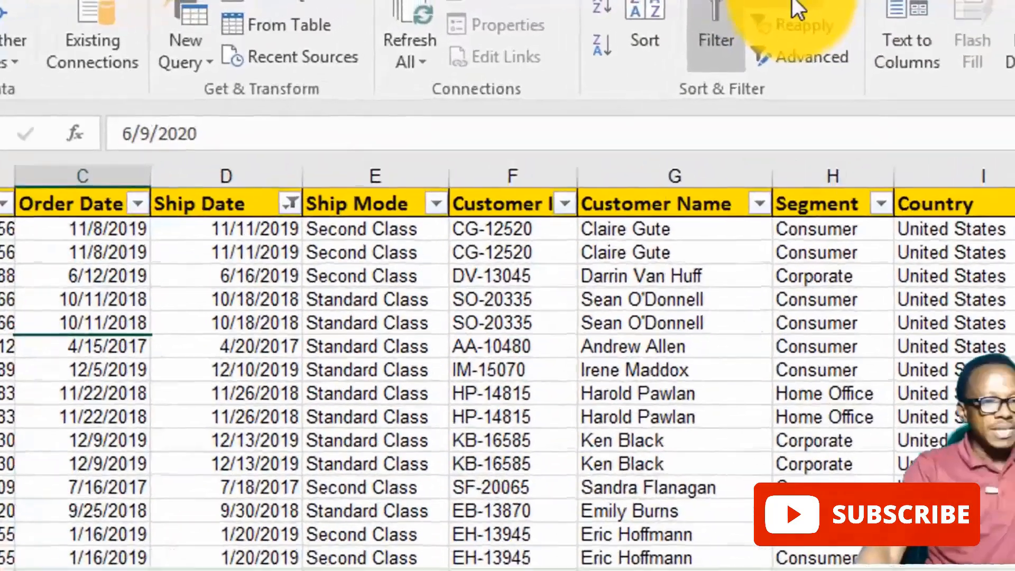
{"action": "left_click", "coordinate": [794, 5]}
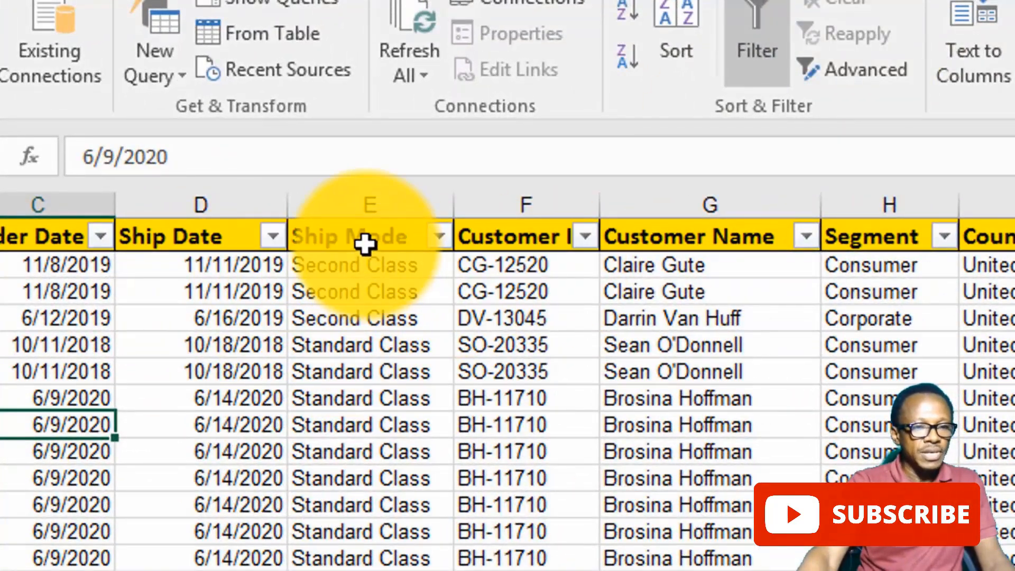
Check sample Ship Mode entries and filter the Ship Date column to show only 2020.
{"action": "left_click", "coordinate": [370, 289]}
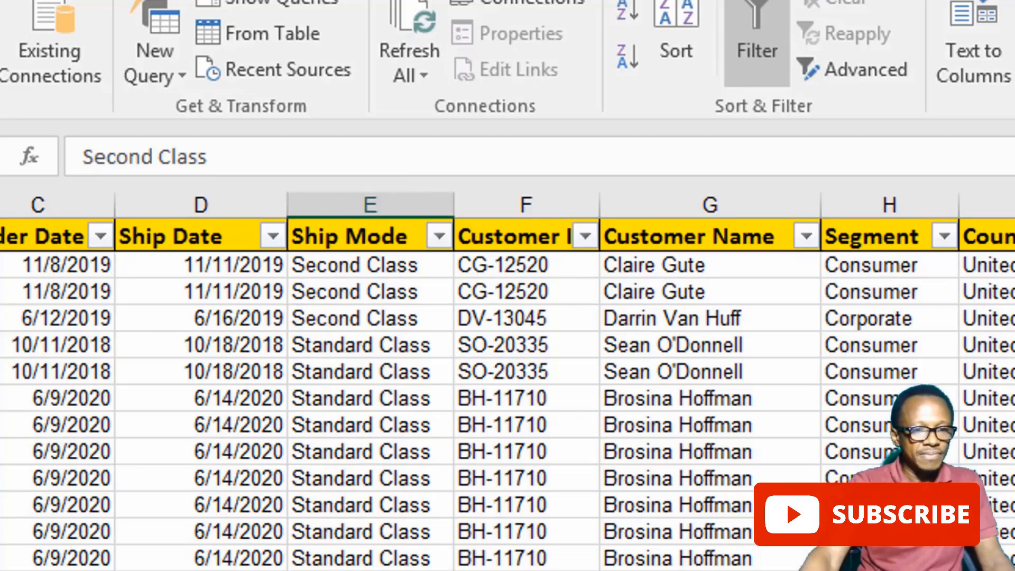
{"action": "left_click", "coordinate": [375, 486]}
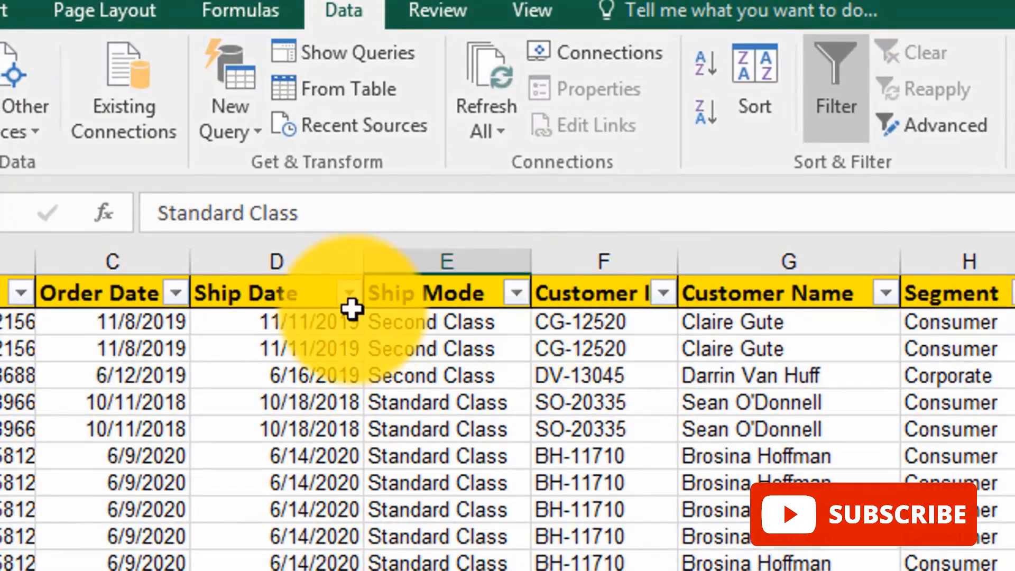
{"action": "left_click", "coordinate": [349, 293]}
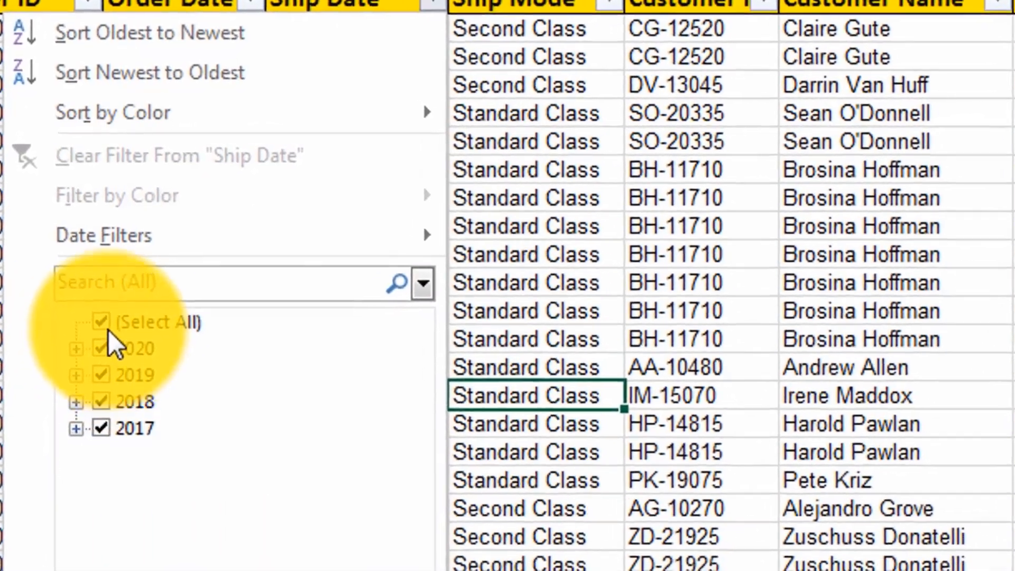
{"action": "left_click", "coordinate": [104, 306]}
{"action": "left_click", "coordinate": [107, 360]}
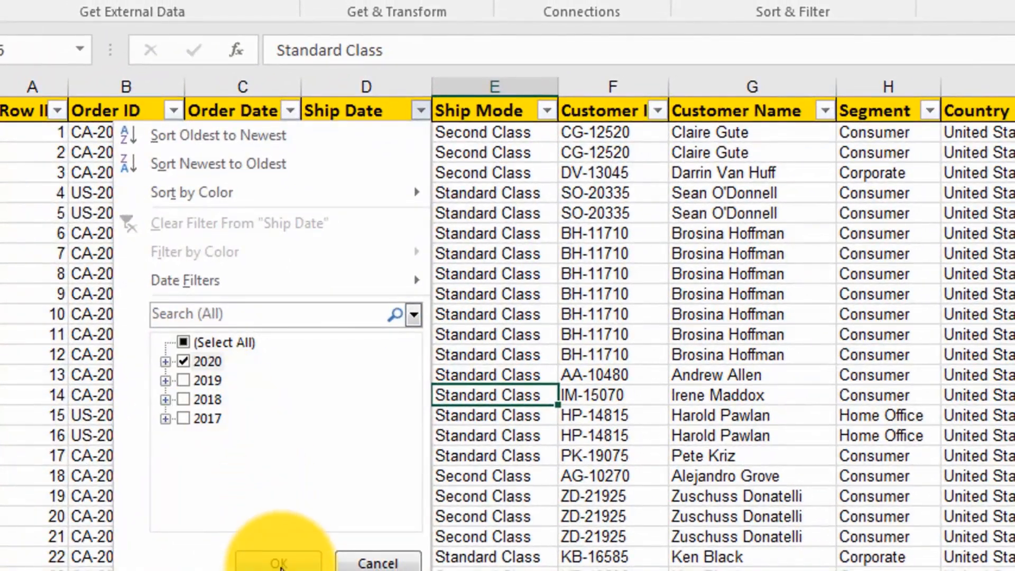
{"action": "left_click", "coordinate": [279, 563]}
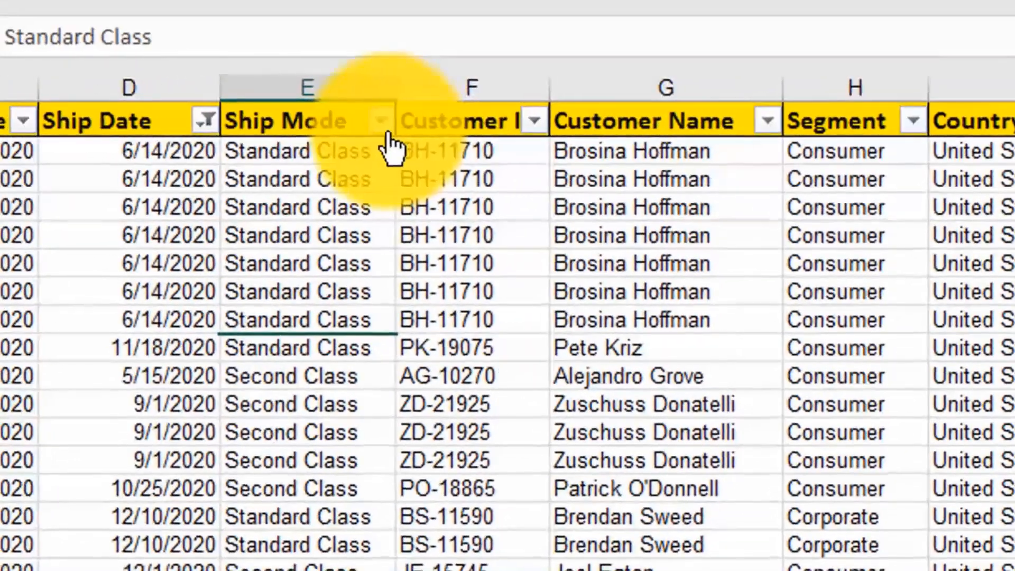
Filter the Ship Mode column of the 2020 shipments to show only First Class.
{"action": "left_click", "coordinate": [548, 112]}
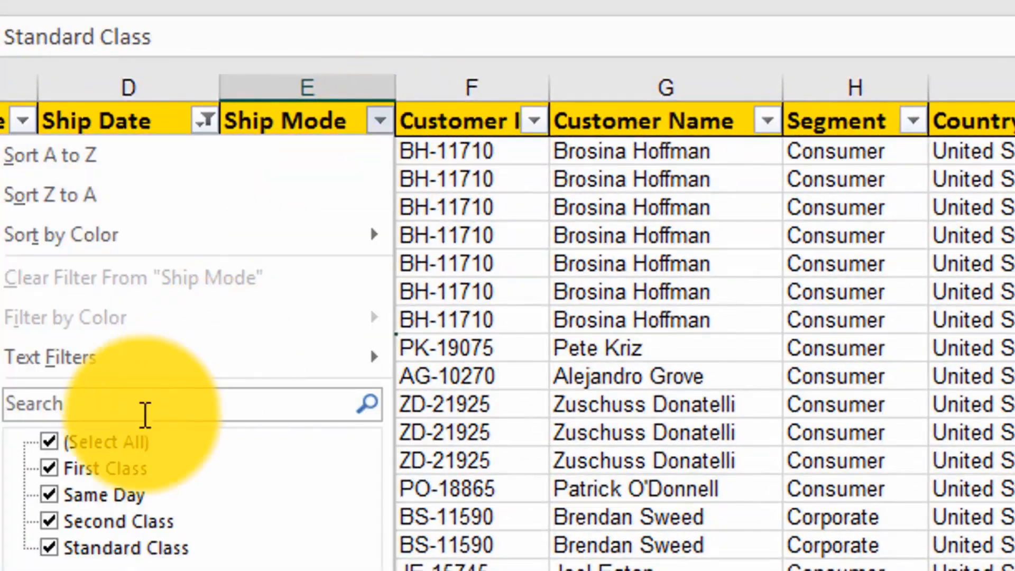
{"action": "left_click", "coordinate": [49, 442]}
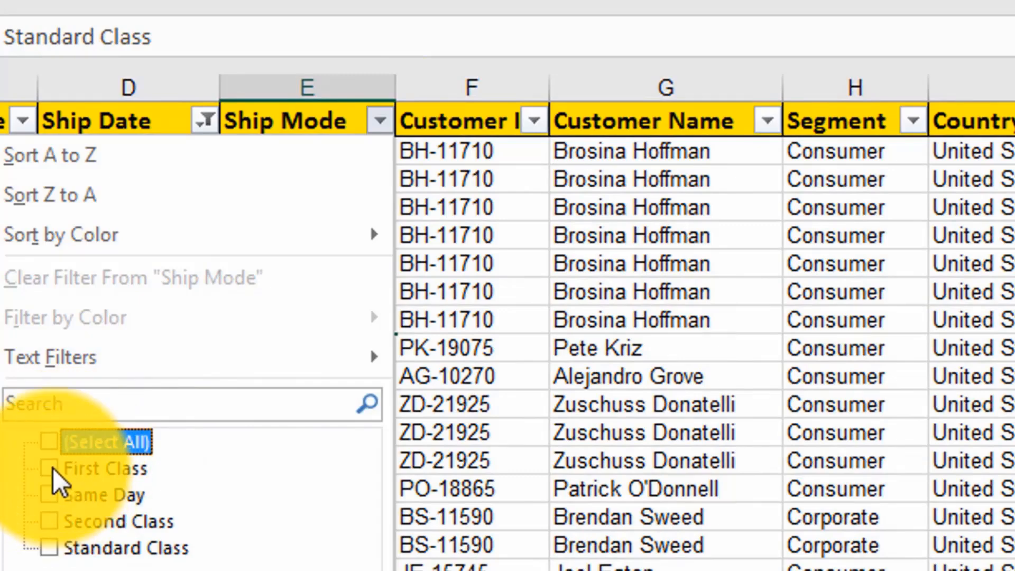
{"action": "left_click", "coordinate": [49, 467]}
{"action": "key", "text": "Return"}
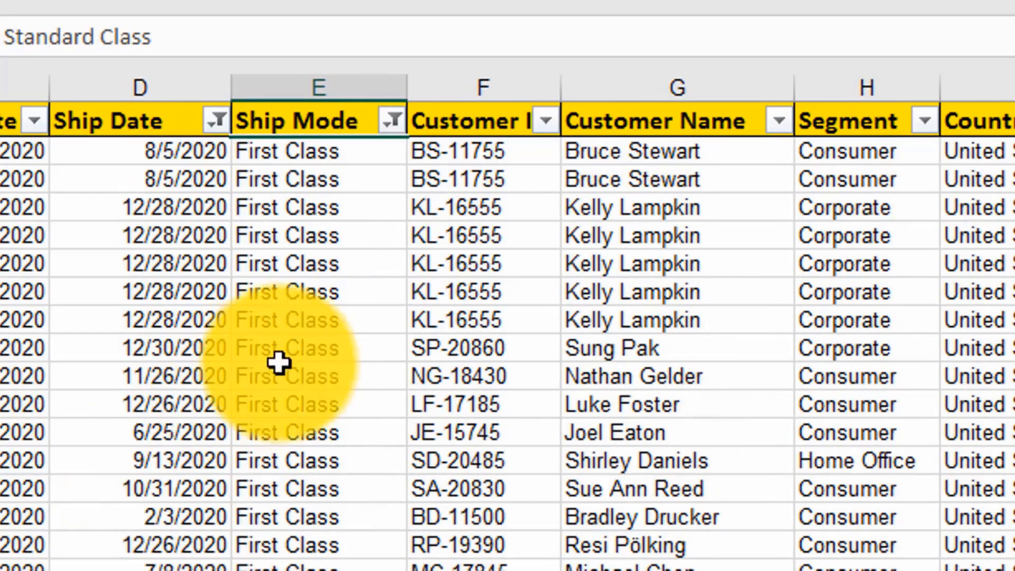
Look through the filtered rows to check their ship dates and ship modes.
{"action": "scroll", "coordinate": [311, 252], "scroll_direction": "down", "scroll_amount": 1}
{"action": "scroll", "coordinate": [174, 236], "scroll_direction": "up", "scroll_amount": 1}
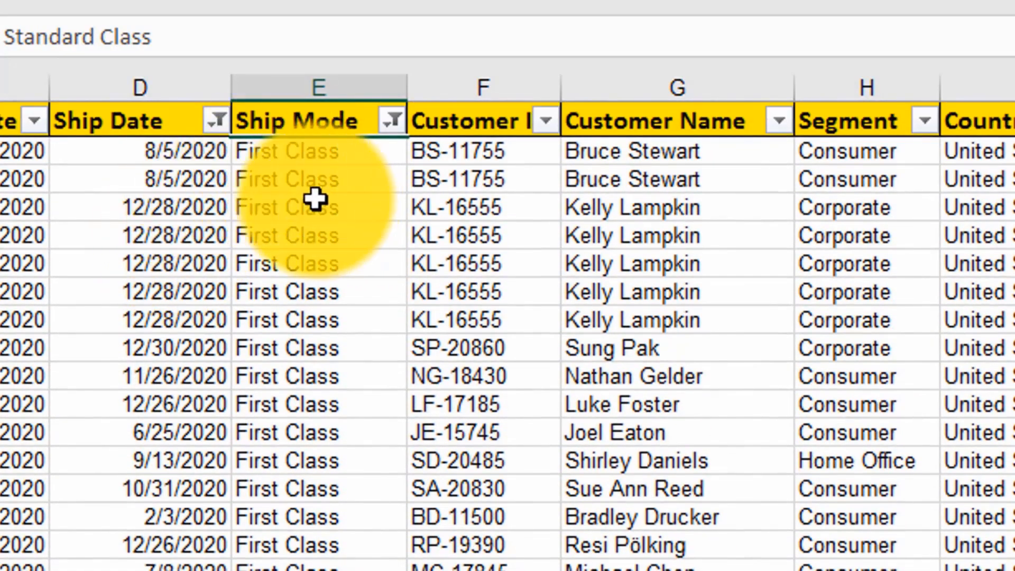
{"action": "scroll", "coordinate": [316, 229], "scroll_direction": "down", "scroll_amount": 2}
{"action": "scroll", "coordinate": [315, 228], "scroll_direction": "up", "scroll_amount": 2}
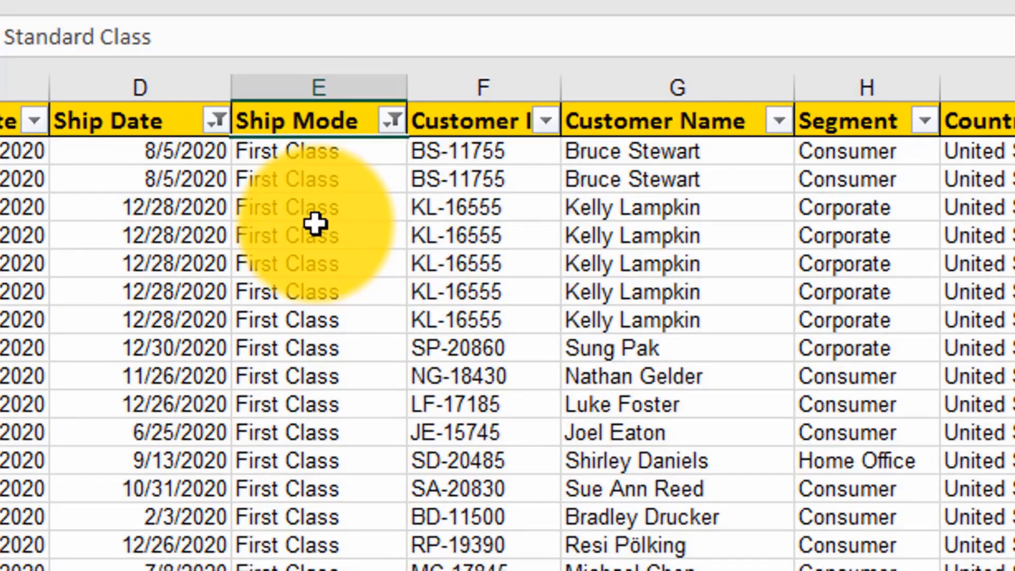
{"action": "scroll", "coordinate": [315, 228], "scroll_direction": "down", "scroll_amount": 3}
{"action": "scroll", "coordinate": [315, 224], "scroll_direction": "up", "scroll_amount": 2}
{"action": "scroll", "coordinate": [316, 228], "scroll_direction": "up", "scroll_amount": 1}
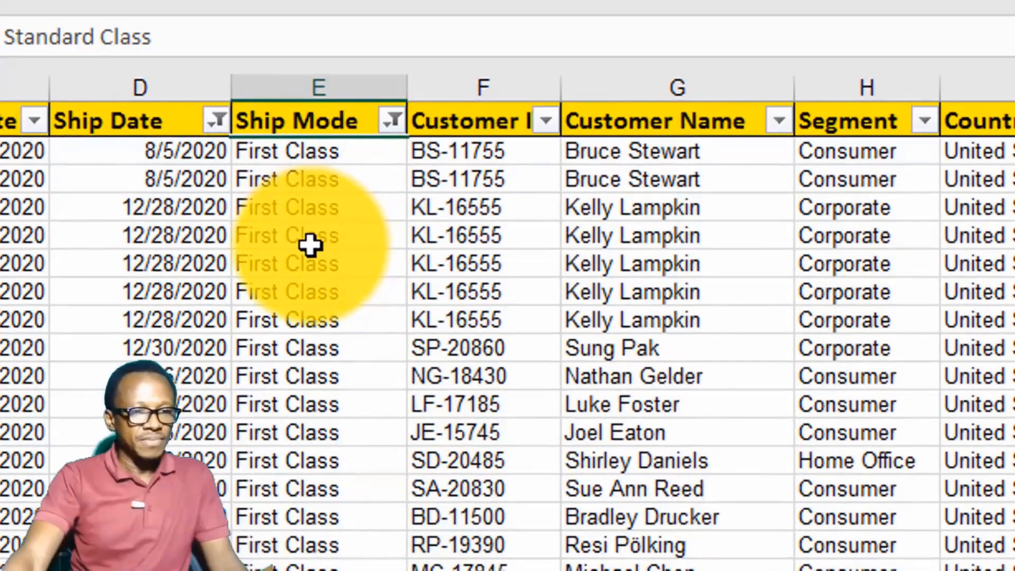